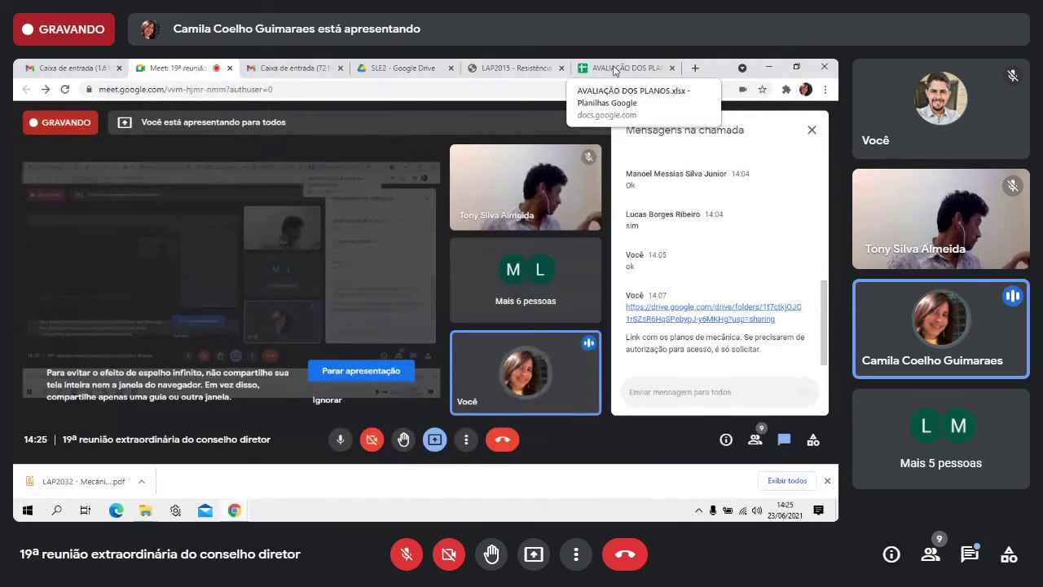
# Step: Look through the teaching plan files in the shared SLE2 Drive folder
pyautogui.click(380, 67)
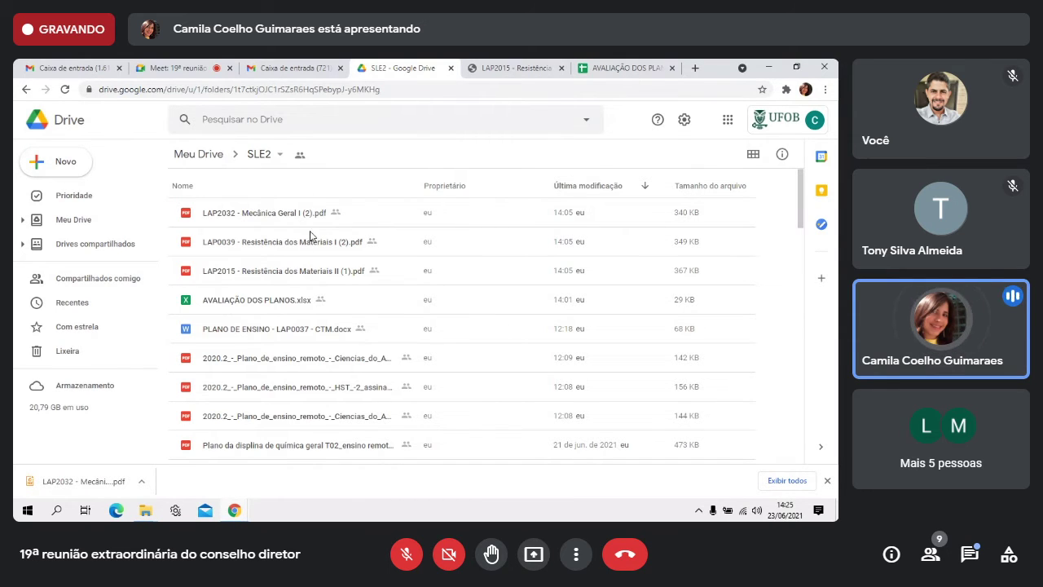
pyautogui.scroll(-10, 302, 241)
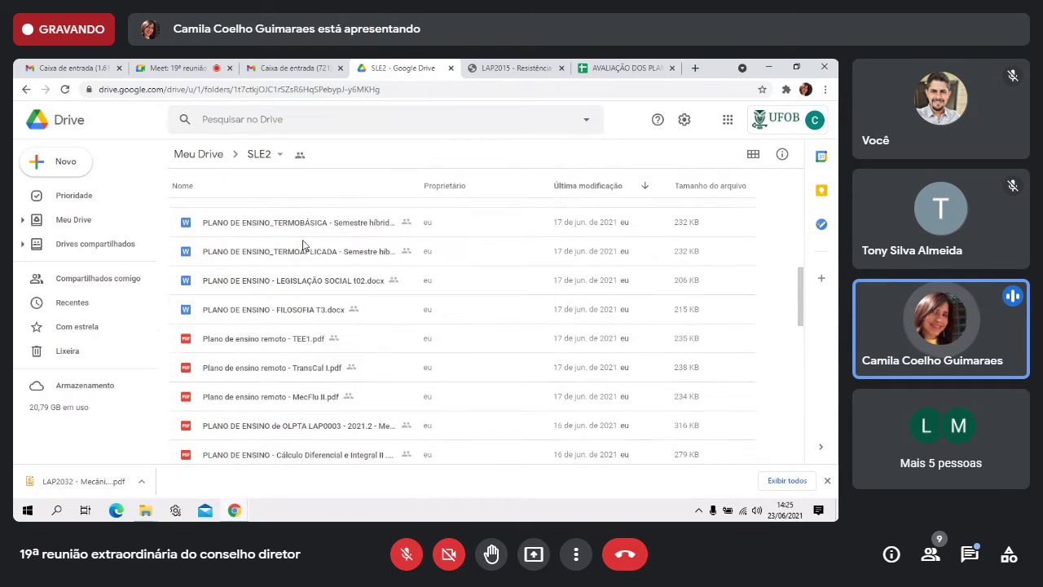
pyautogui.scroll(-10, 302, 243)
pyautogui.scroll(15, 304, 249)
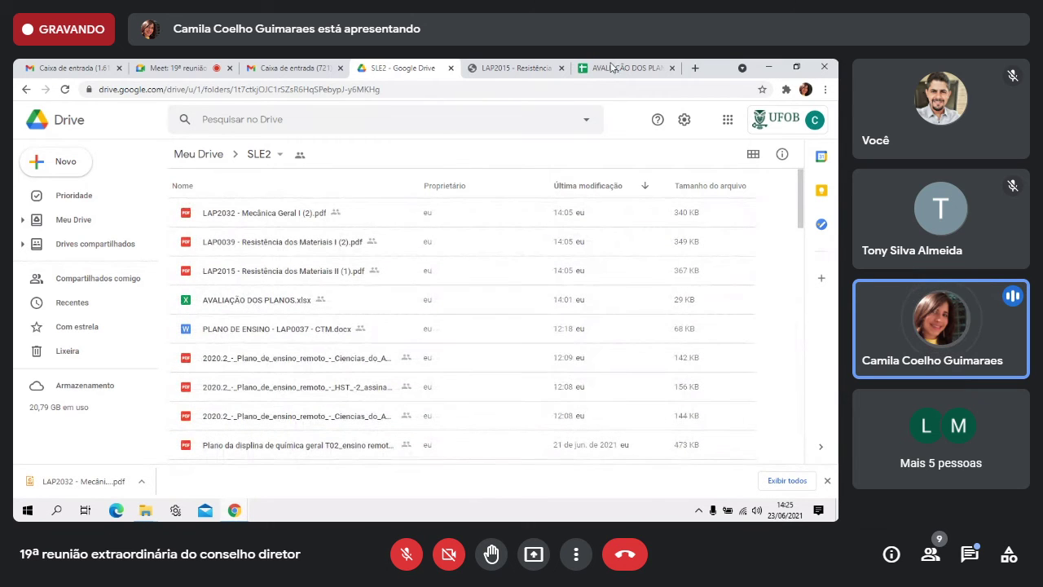
# Step: Switch to the AVALIAÇÃO DOS PLANOS spreadsheet, place it beside the SLE2 folder, and review its course components, teachers and evaluation columns
pyautogui.moveTo(612, 68); pyautogui.dragTo(521, 68)
pyautogui.scroll(-1, 594, 237)
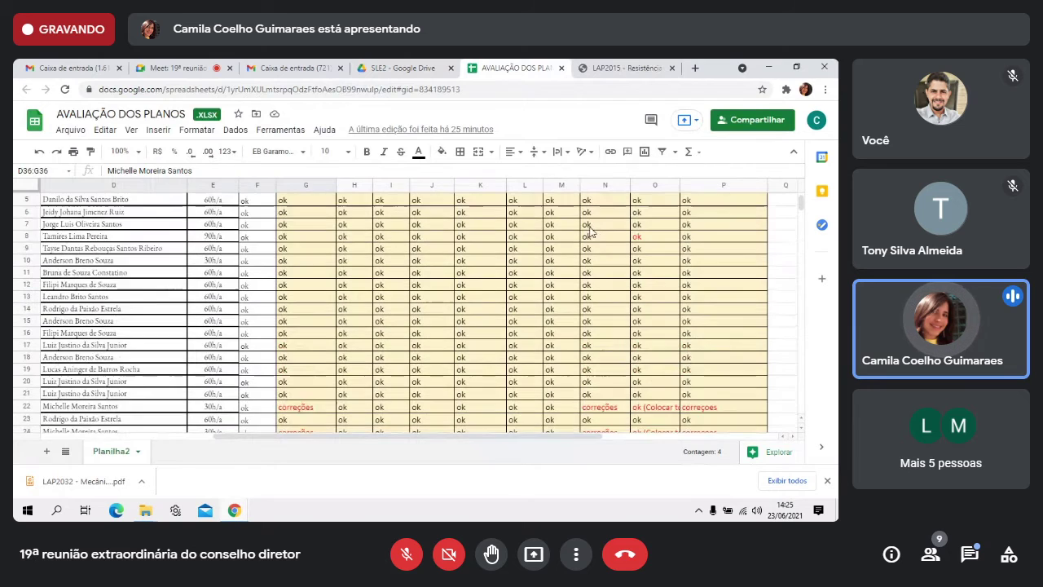
pyautogui.scroll(1, 596, 235)
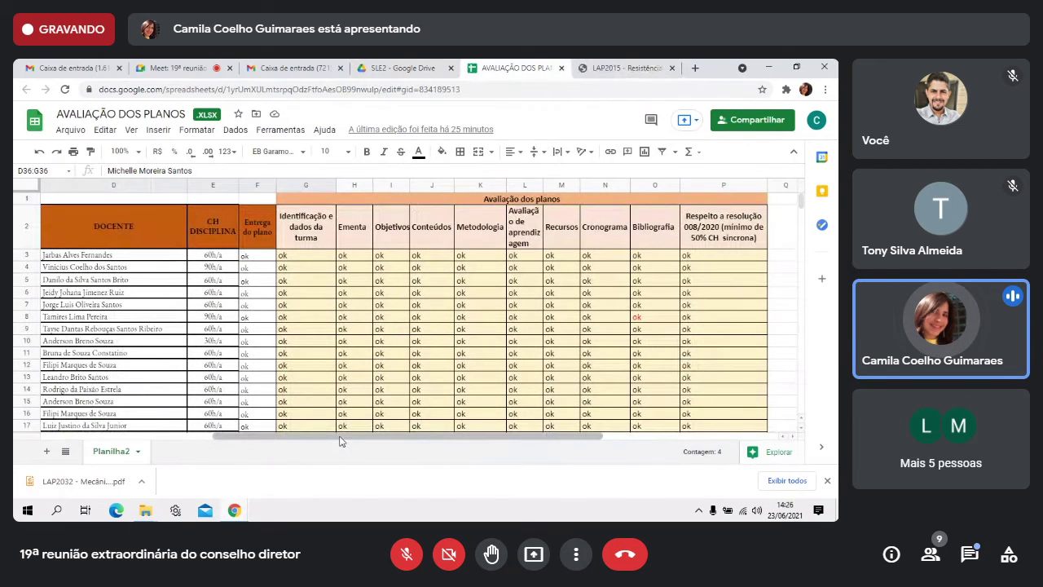
pyautogui.moveTo(342, 437); pyautogui.dragTo(272, 438)
pyautogui.scroll(-6, 320, 273)
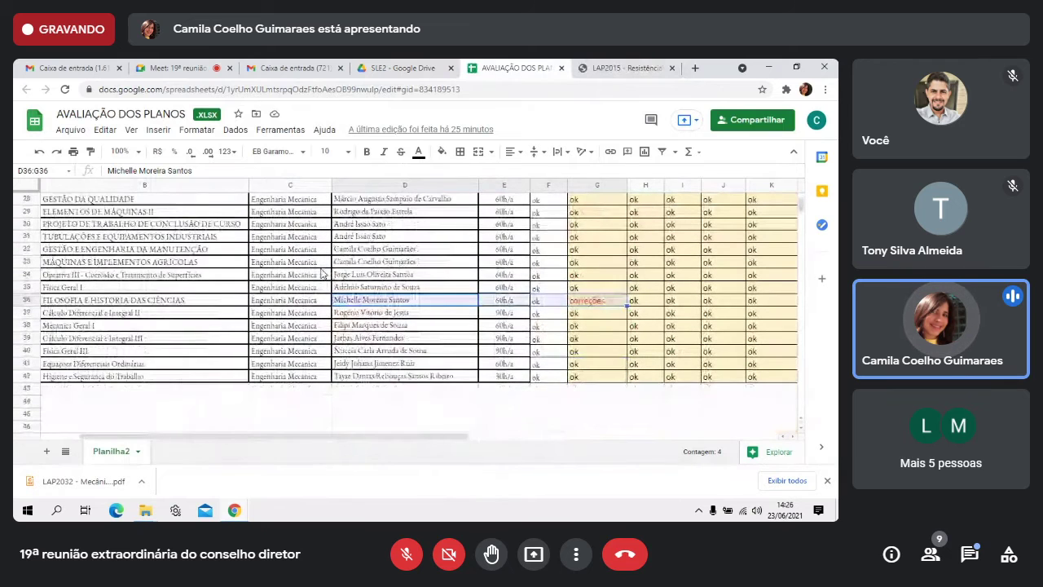
pyautogui.click(398, 378)
pyautogui.click(398, 401)
pyautogui.scroll(1, 415, 357)
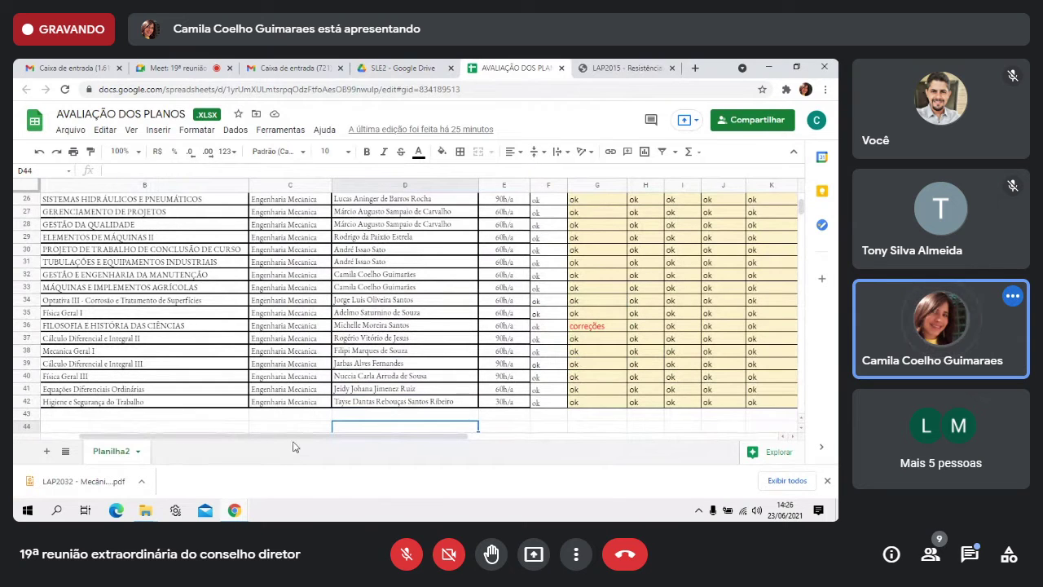
pyautogui.moveTo(293, 436); pyautogui.dragTo(256, 437)
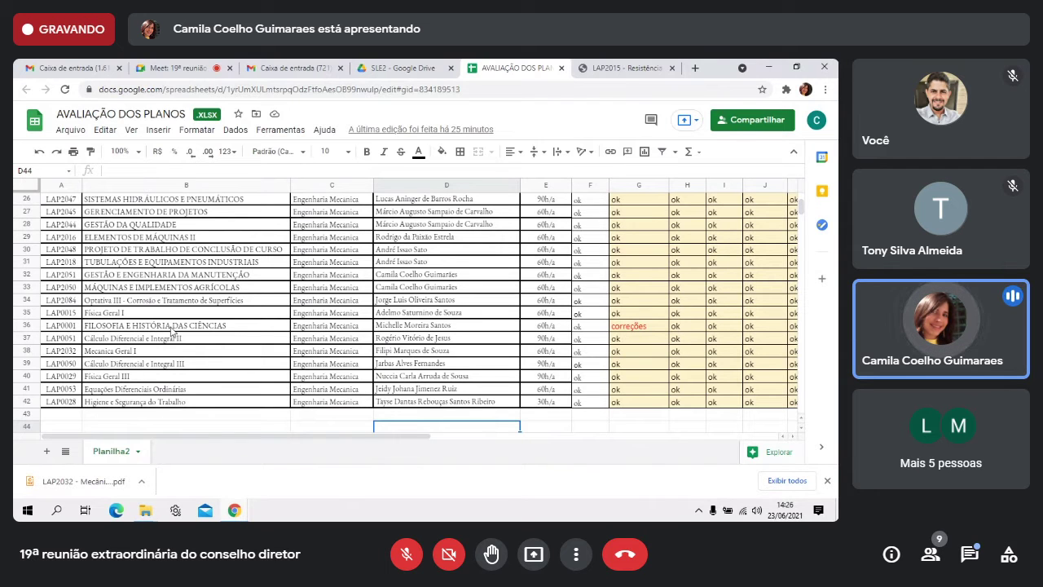
pyautogui.scroll(2, 337, 345)
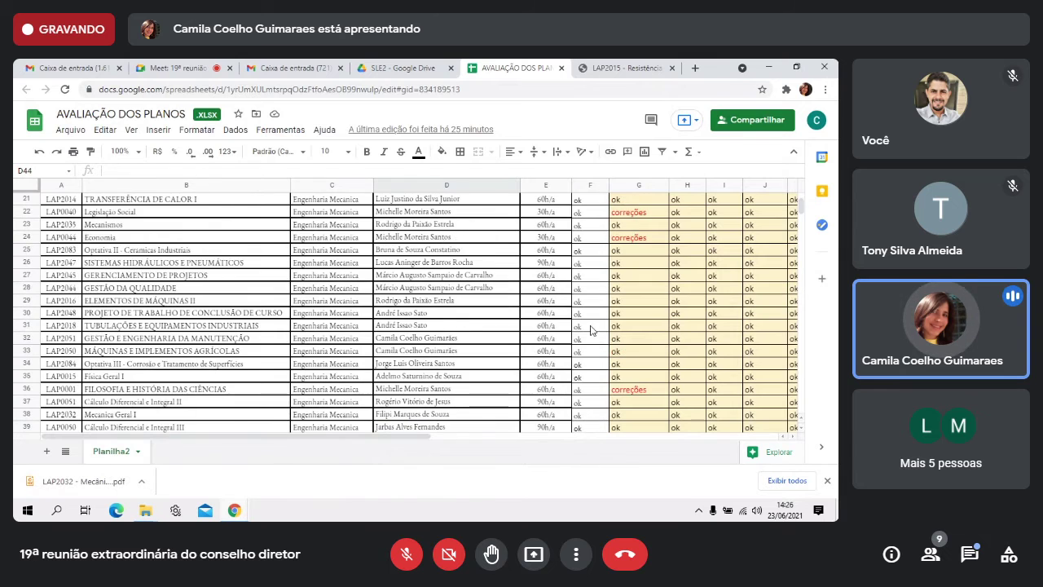
pyautogui.scroll(7, 589, 327)
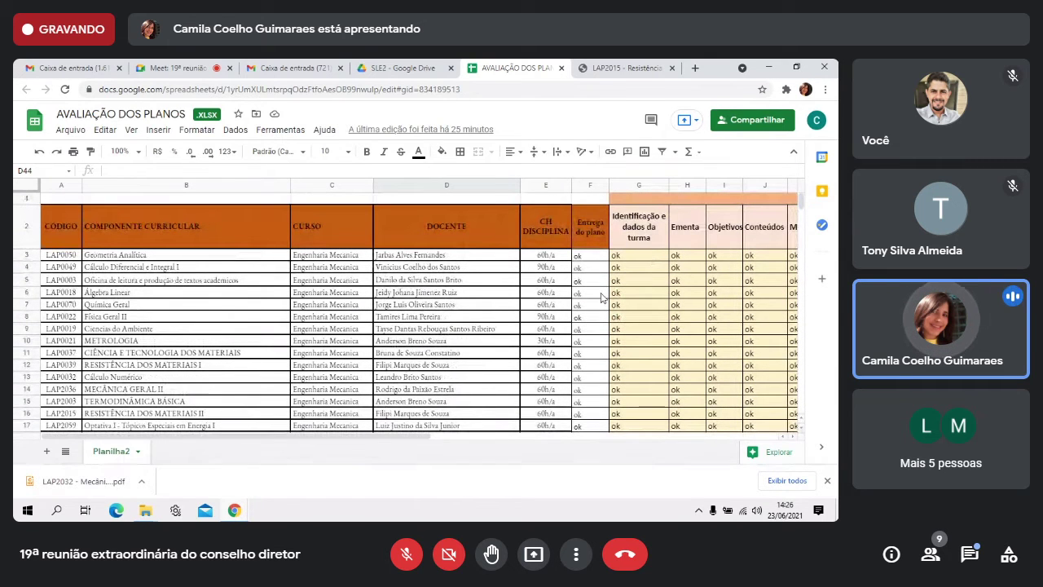
pyautogui.moveTo(306, 439); pyautogui.dragTo(518, 438)
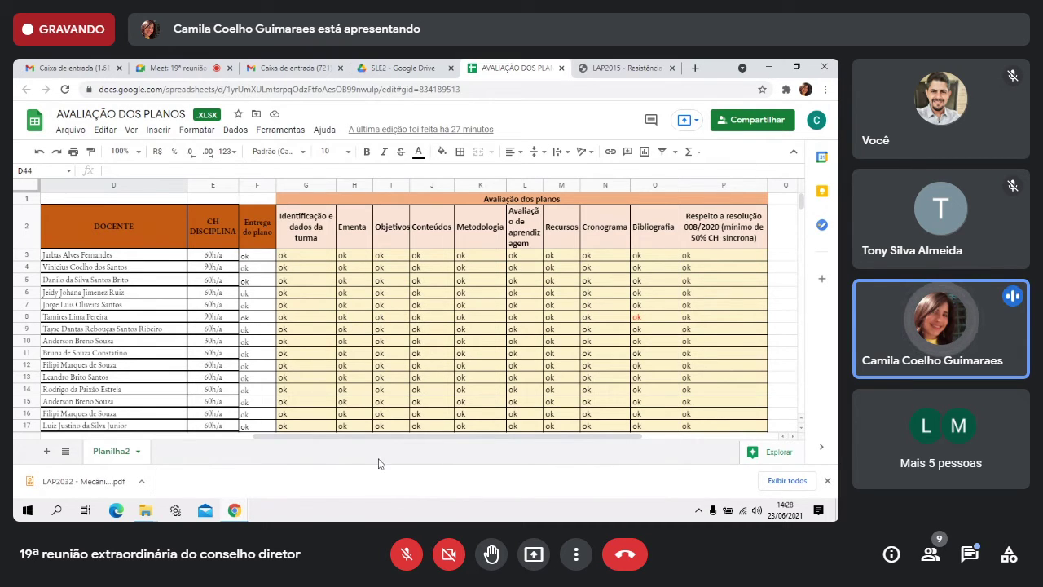
# Step: Review the evaluation criteria columns for all teachers, checking the rows marked for corrections, including row 36
pyautogui.moveTo(390, 442); pyautogui.dragTo(376, 436)
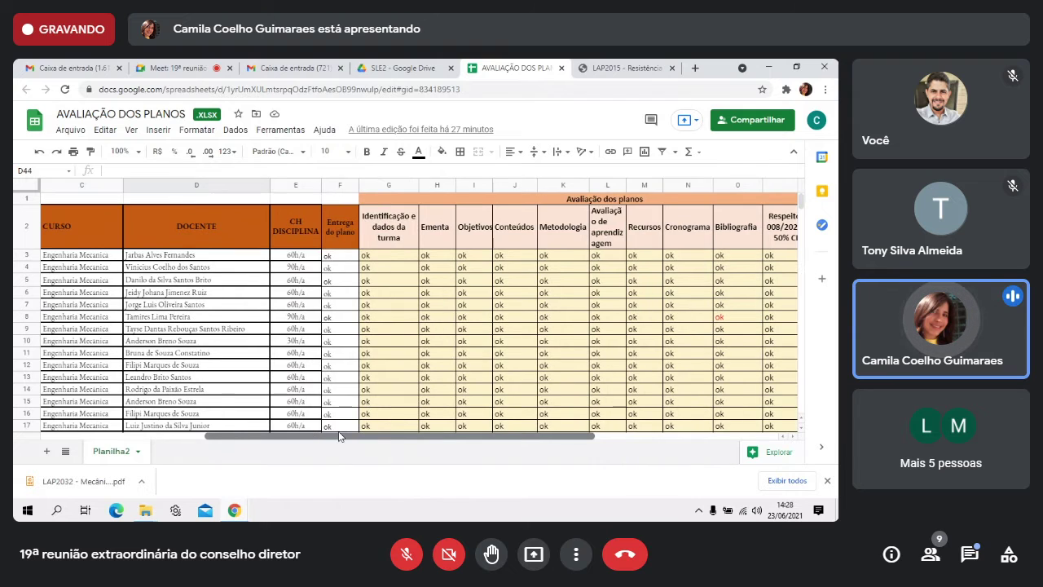
pyautogui.scroll(-2, 378, 365)
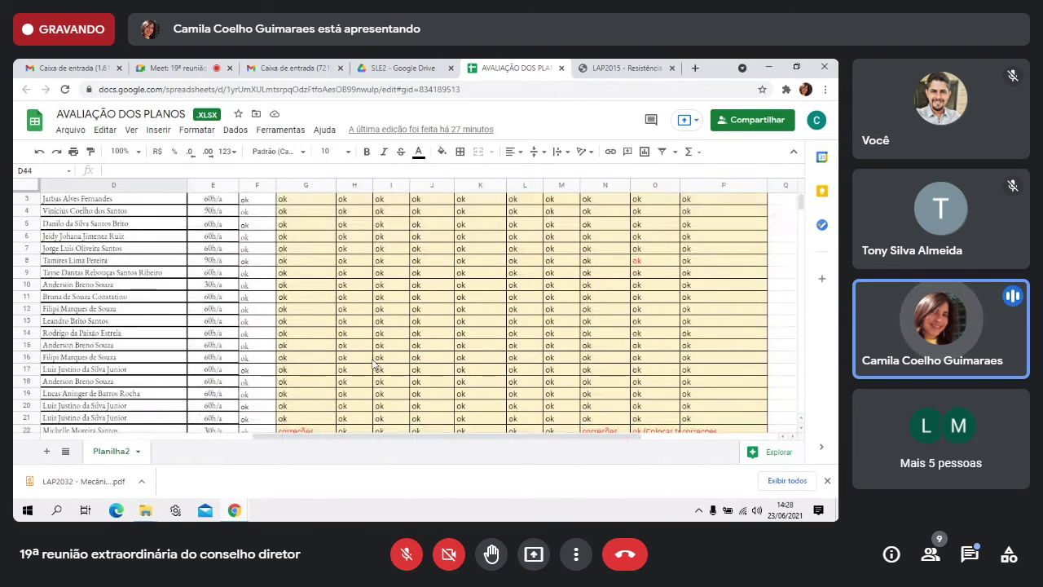
pyautogui.scroll(1, 379, 365)
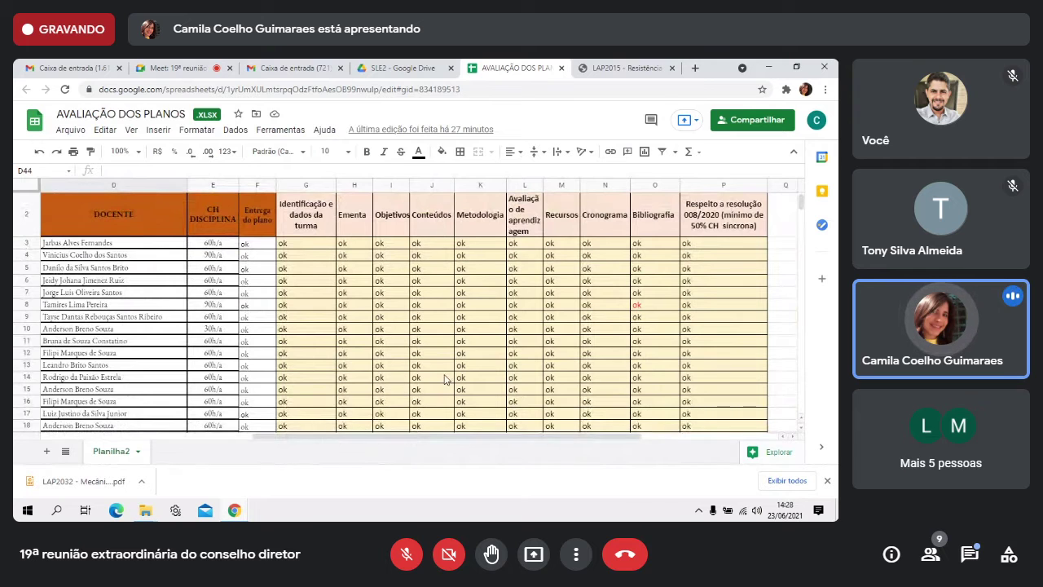
pyautogui.scroll(-1, 442, 381)
pyautogui.scroll(-8, 443, 381)
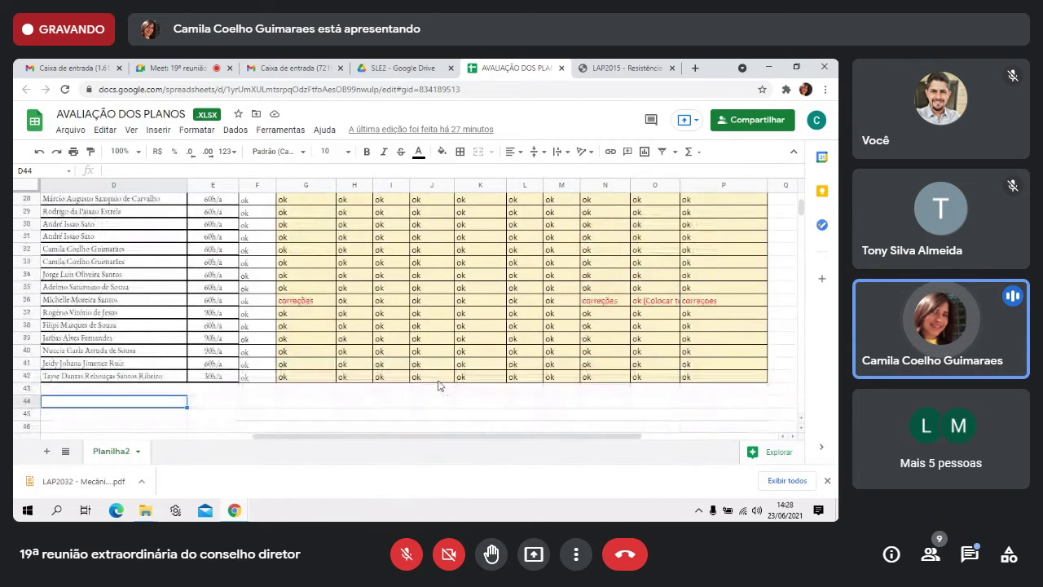
pyautogui.scroll(2, 438, 384)
pyautogui.click(105, 365)
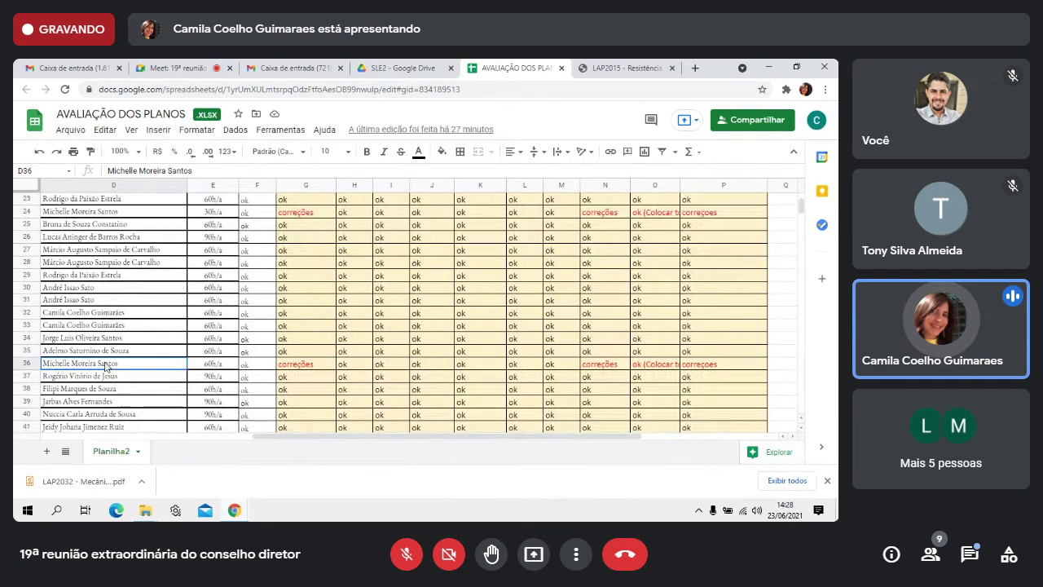
pyautogui.scroll(3, 275, 252)
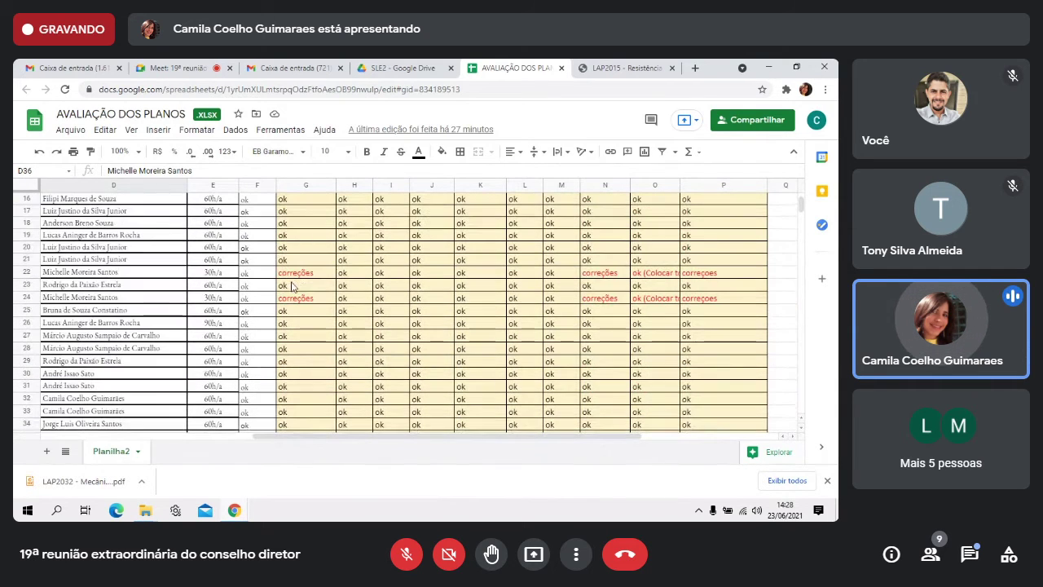
pyautogui.scroll(2, 561, 313)
pyautogui.scroll(3, 644, 347)
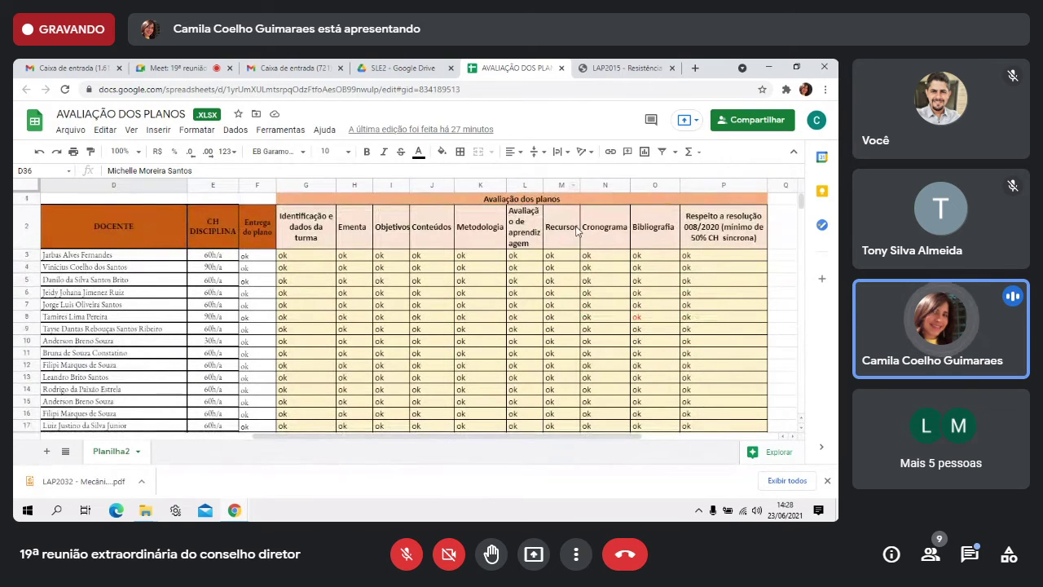
pyautogui.scroll(-2, 660, 273)
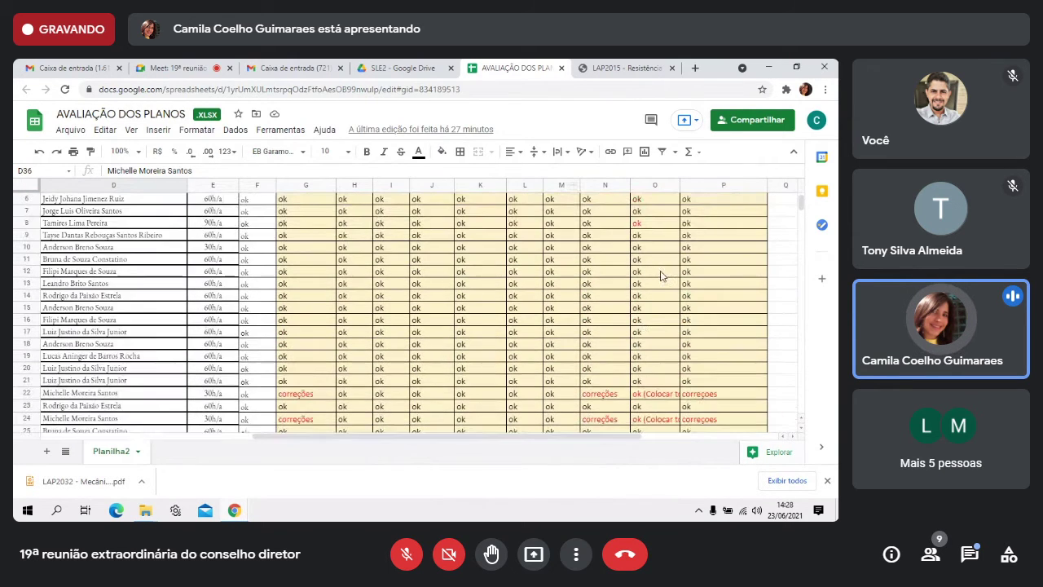
pyautogui.scroll(2, 652, 293)
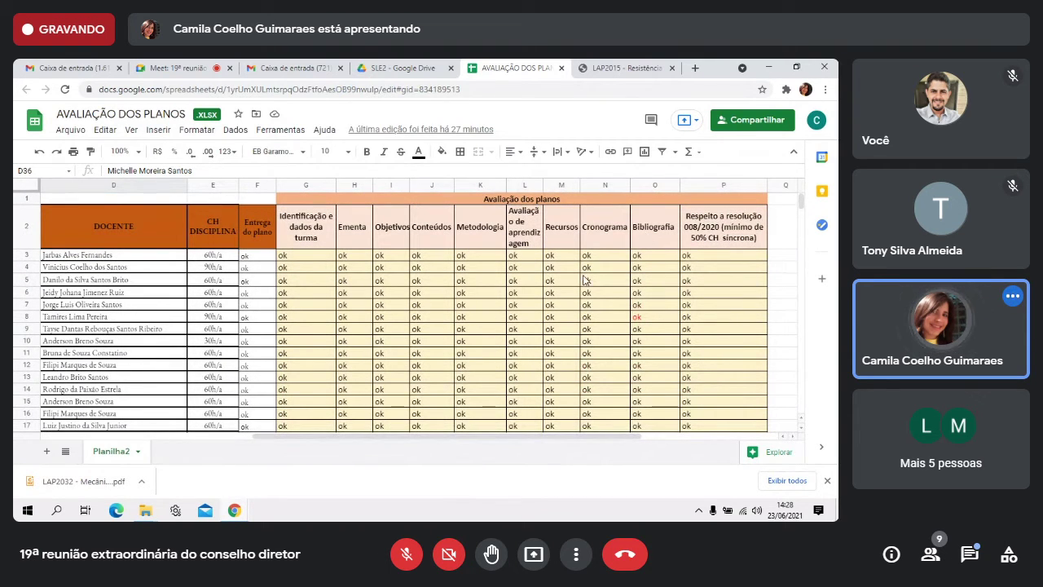
# Step: Examine which components are marked "correções", starting from the class identification cell of FILOSOFIA E HISTÓRIA DAS CIÊNCIAS, against the criteria headings
pyautogui.scroll(-6, 583, 280)
pyautogui.moveTo(307, 439); pyautogui.dragTo(236, 433)
pyautogui.scroll(-1, 355, 433)
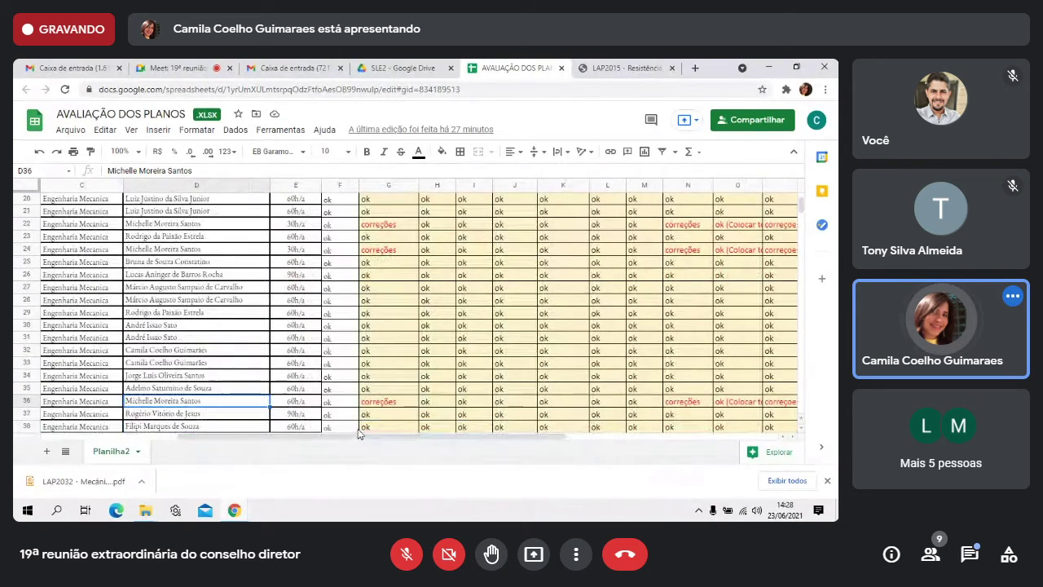
pyautogui.click(387, 402)
pyautogui.hscroll(-2, 381, 440)
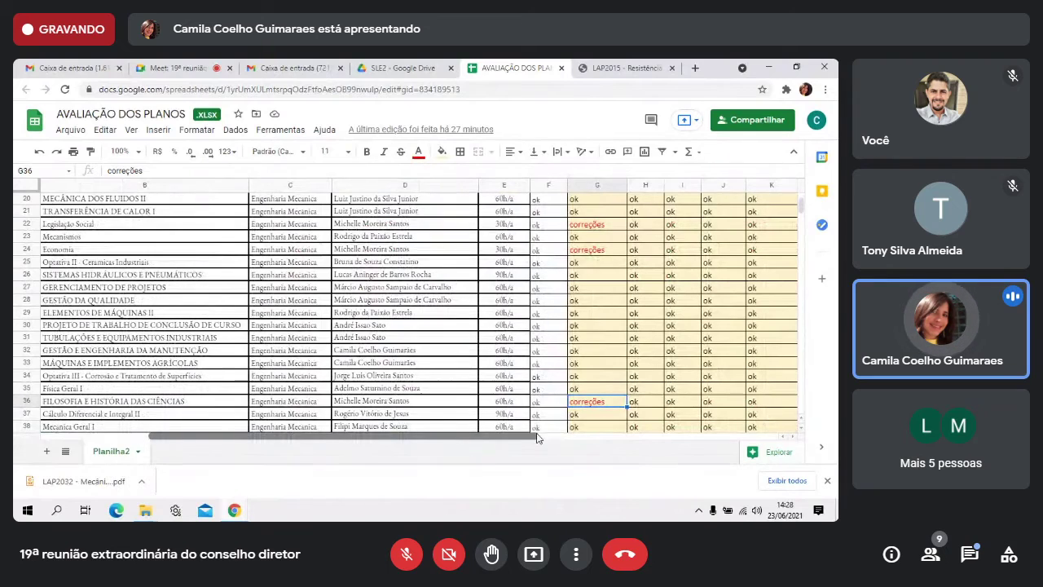
pyautogui.hscroll(2, 488, 440)
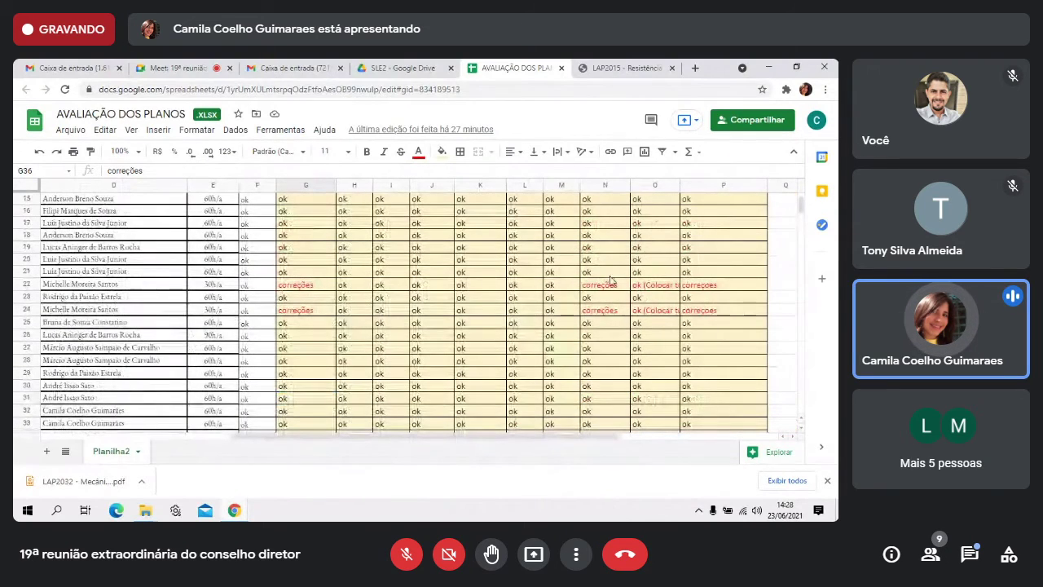
pyautogui.scroll(3, 641, 295)
pyautogui.scroll(1, 664, 318)
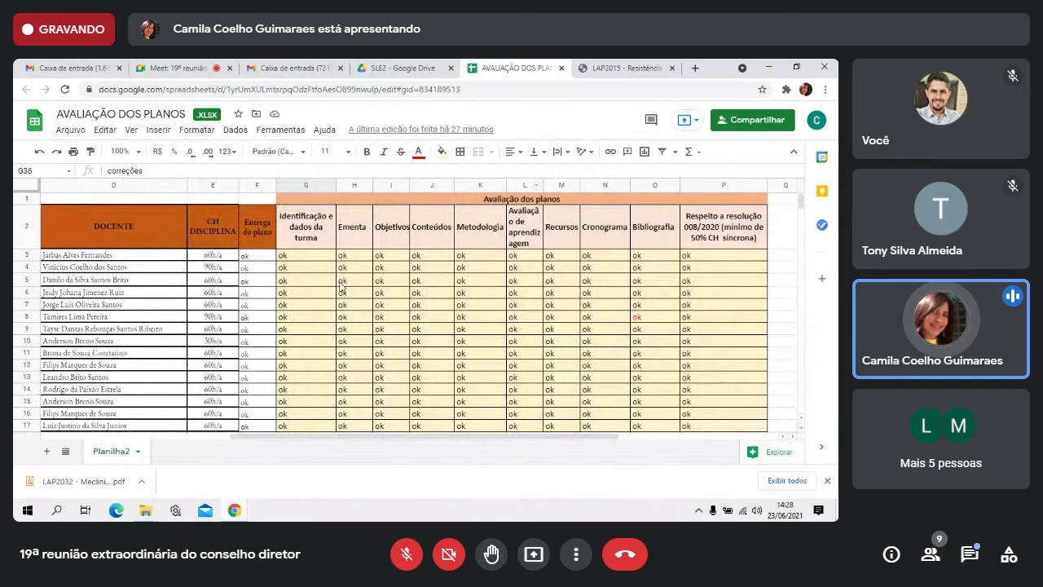
pyautogui.scroll(-1, 309, 329)
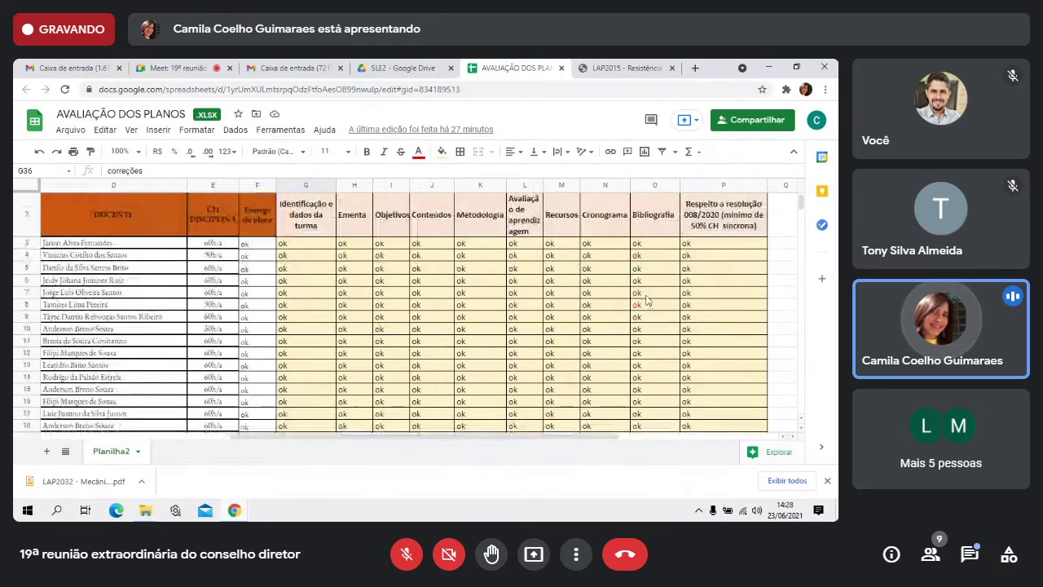
# Step: Check the Bibliografia evaluation of Física Geral II in cell O8 against the neighbouring rows in that column
pyautogui.moveTo(291, 435); pyautogui.dragTo(147, 436)
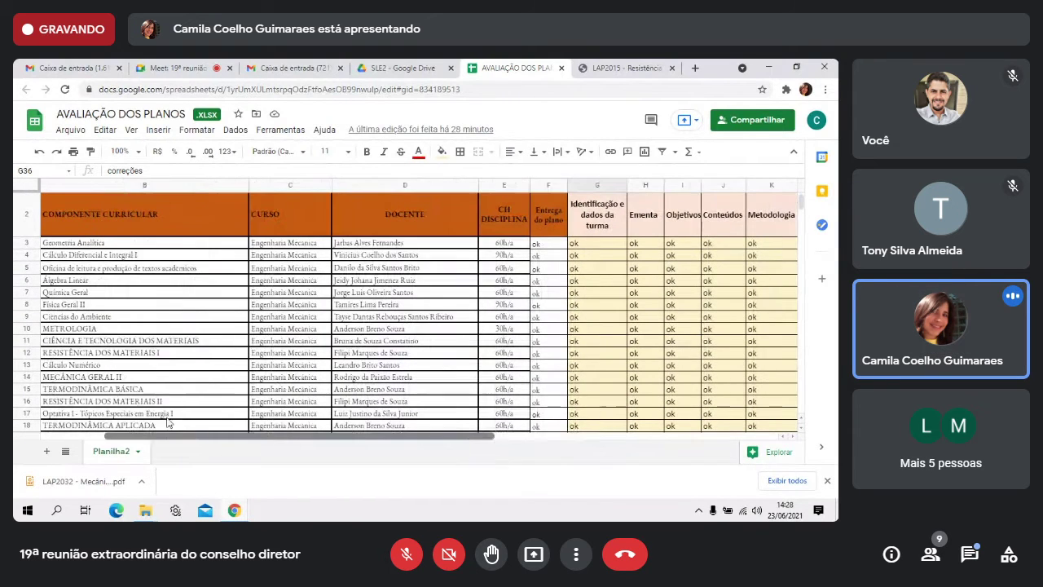
pyautogui.click(90, 305)
pyautogui.moveTo(203, 437); pyautogui.dragTo(430, 437)
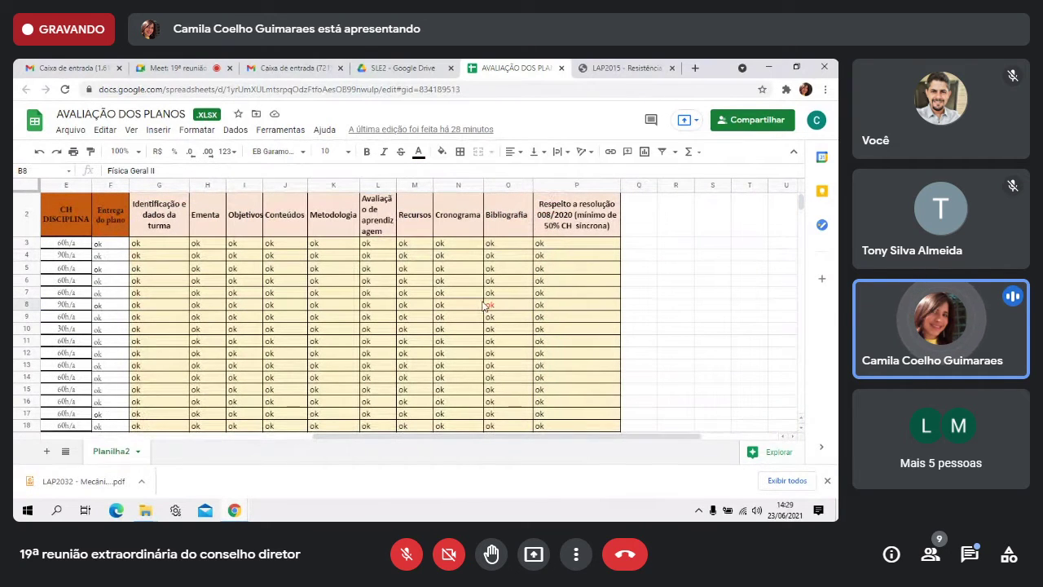
pyautogui.moveTo(445, 437); pyautogui.dragTo(379, 436)
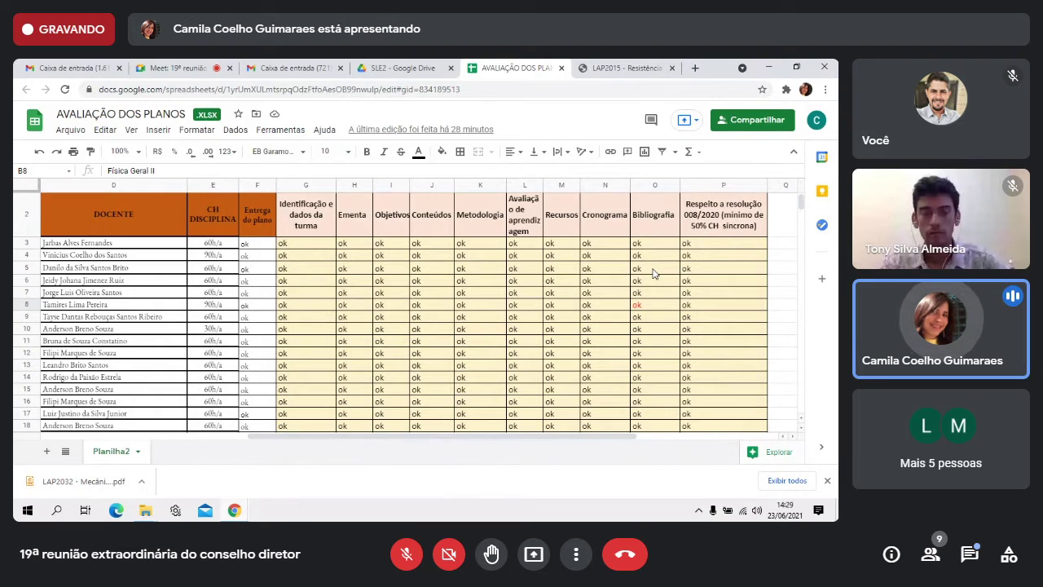
pyautogui.moveTo(643, 243); pyautogui.dragTo(652, 343)
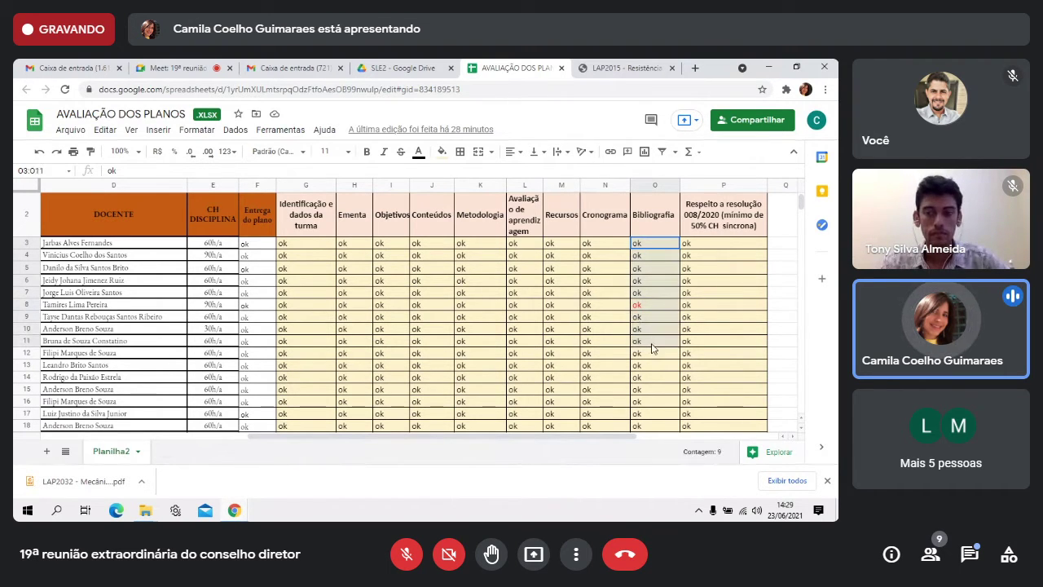
pyautogui.click(651, 306)
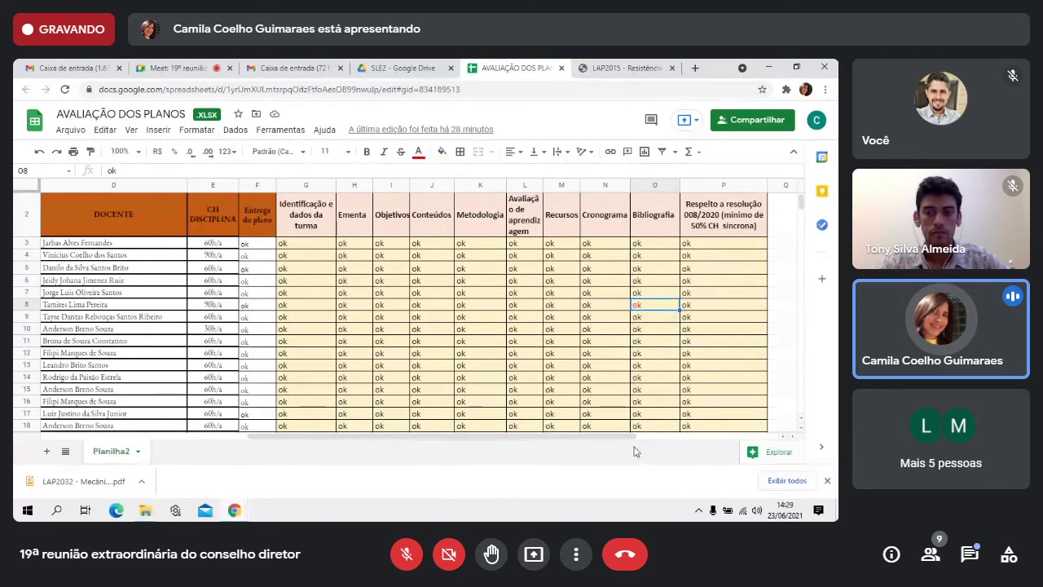
# Step: Review the remaining curricular components from RESISTÊNCIA DOS MATERIAIS II through the last row, along with their evaluation results
pyautogui.moveTo(537, 437); pyautogui.dragTo(383, 441)
pyautogui.click(403, 427)
pyautogui.click(249, 430)
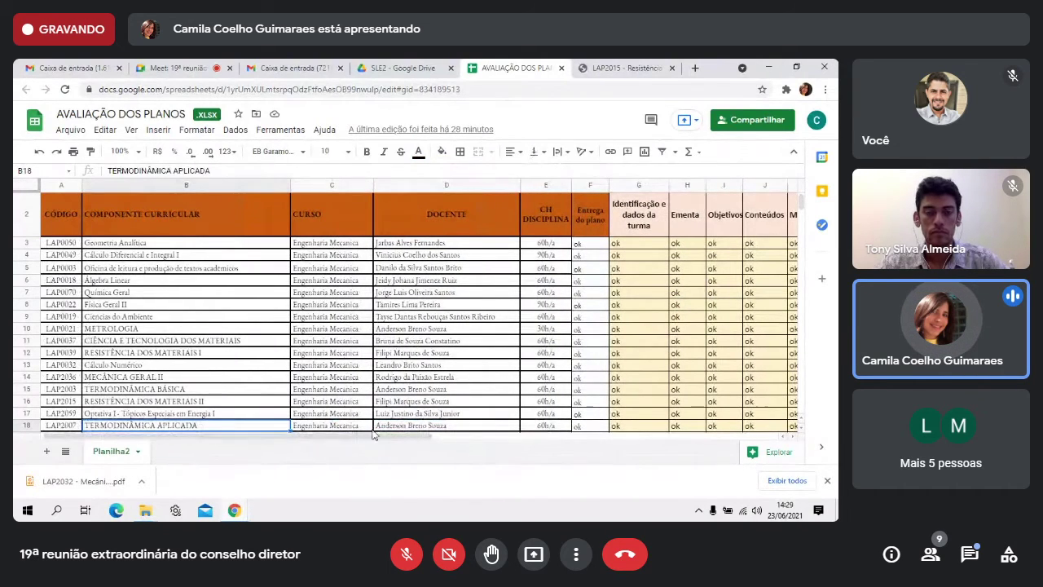
pyautogui.click(271, 414)
pyautogui.moveTo(274, 403); pyautogui.dragTo(276, 425)
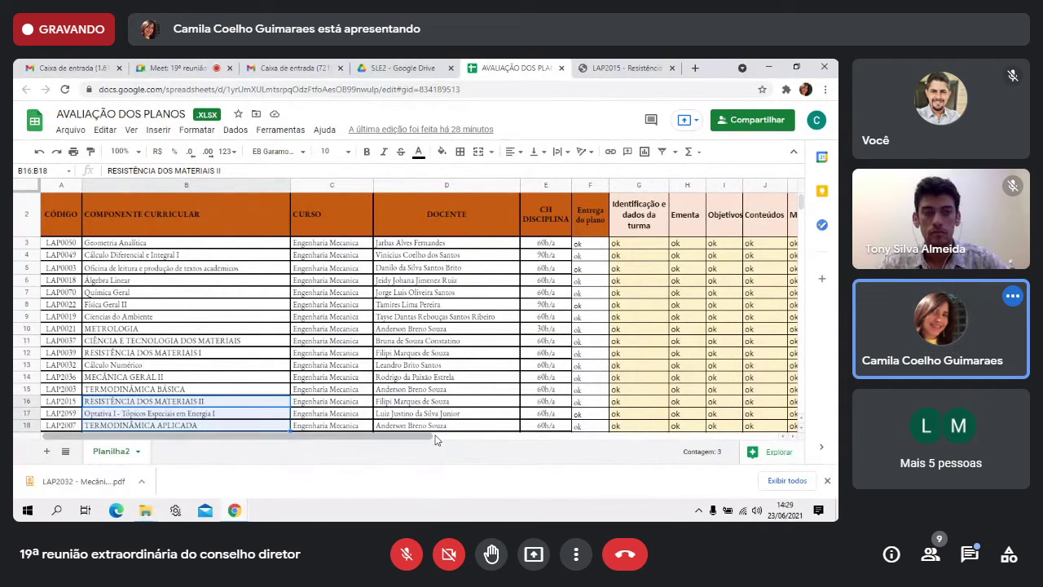
pyautogui.scroll(-6, 446, 369)
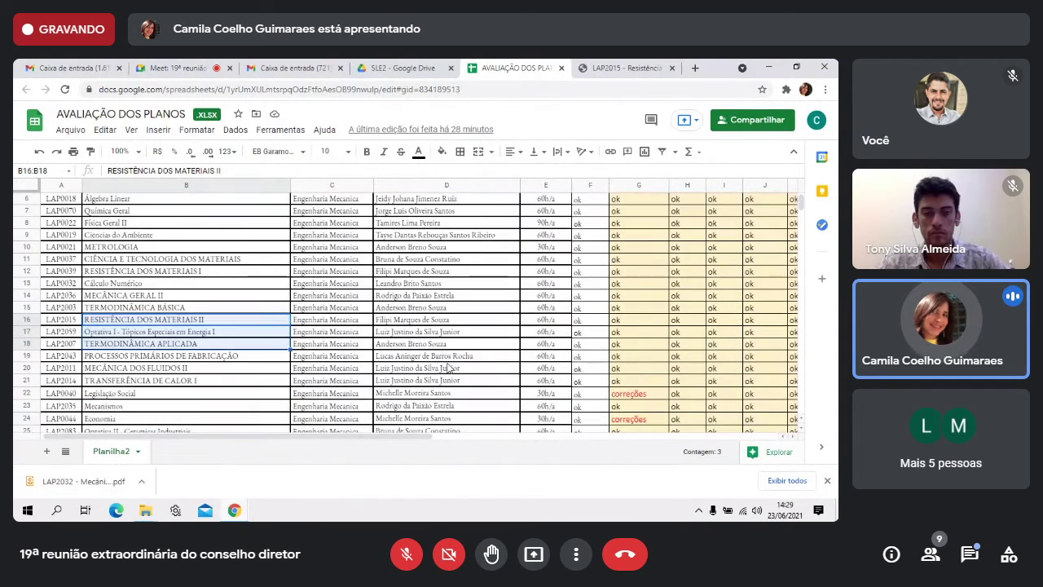
pyautogui.moveTo(385, 440); pyautogui.dragTo(426, 440)
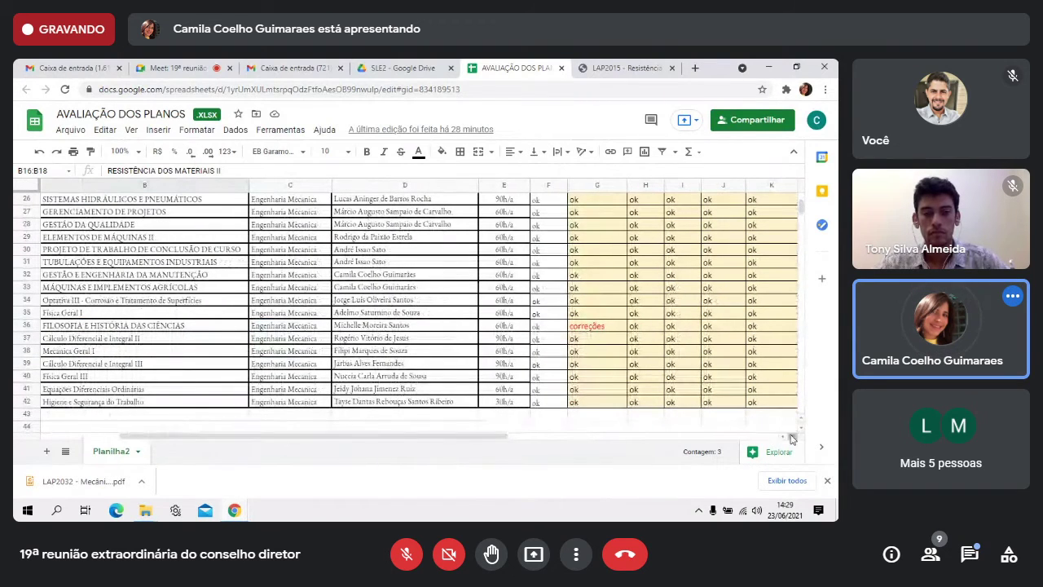
pyautogui.hscroll(3, 789, 435)
pyautogui.scroll(2, 657, 342)
pyautogui.scroll(3, 657, 343)
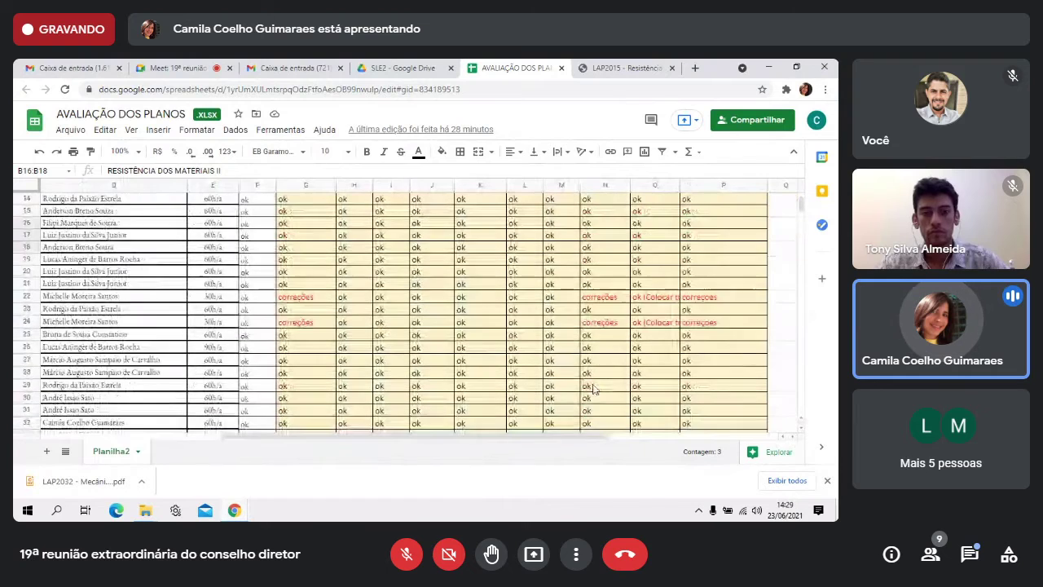
# Step: Compare the evaluation results with the criteria headings, and match the rows marked "correções" to their curricular components
pyautogui.scroll(2, 366, 362)
pyautogui.scroll(1, 366, 363)
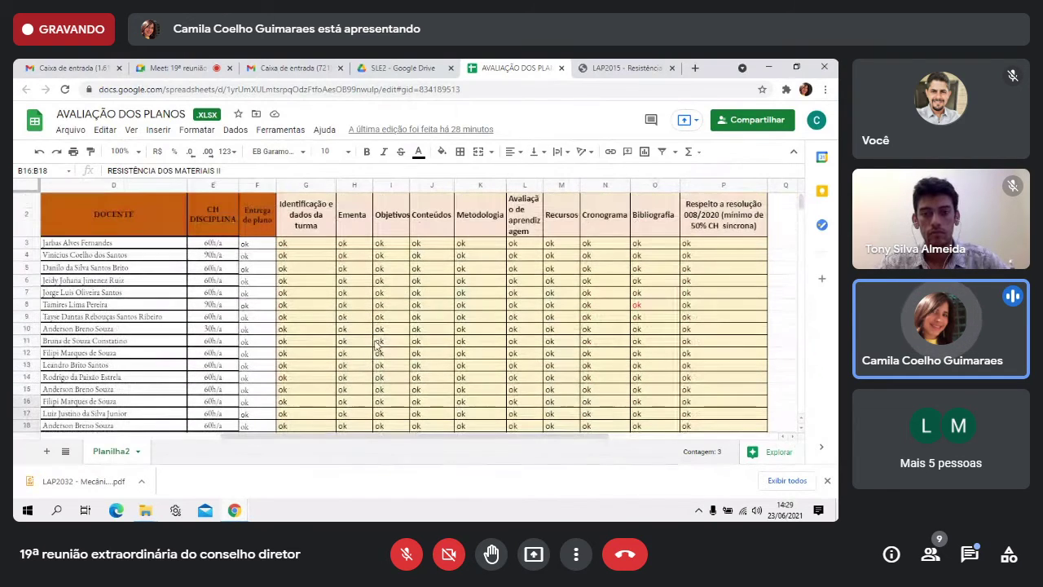
pyautogui.scroll(-4, 516, 349)
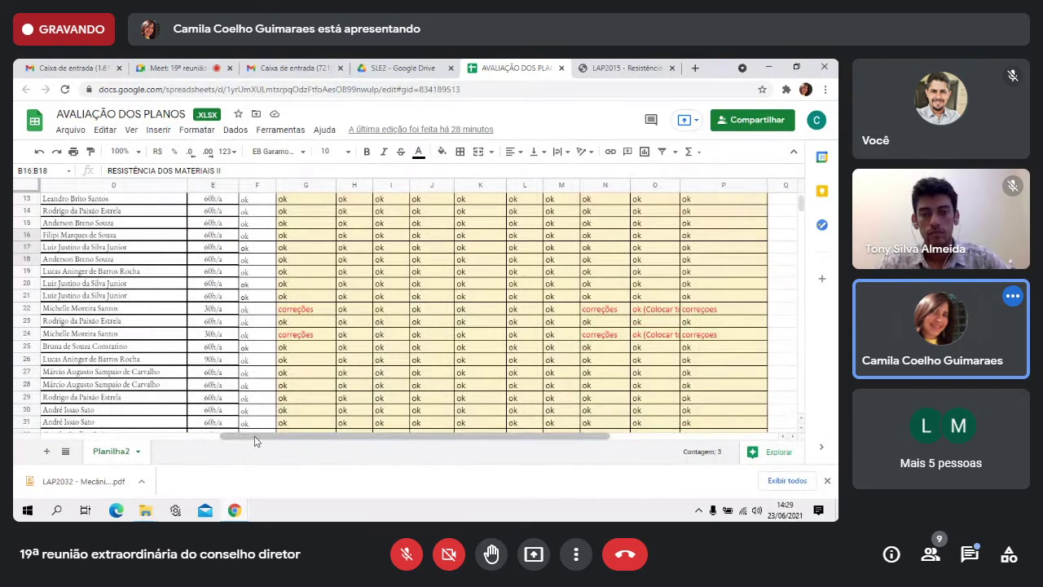
pyautogui.moveTo(256, 436); pyautogui.dragTo(168, 435)
pyautogui.scroll(-3, 179, 408)
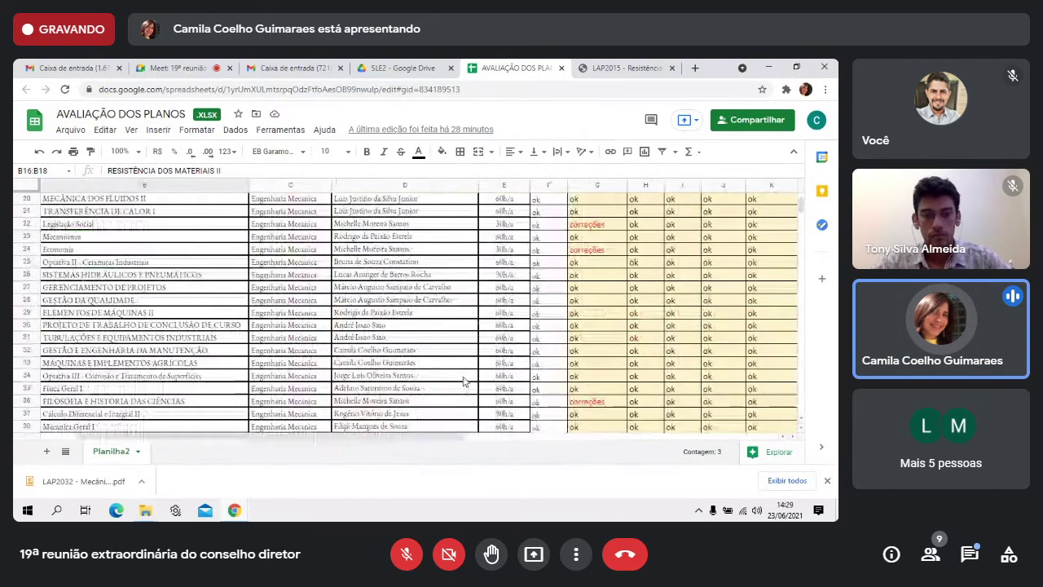
# Step: Look through the teaching plan files in the SLE2 folder on Google Drive and return to the evaluation spreadsheet
pyautogui.click(389, 69)
pyautogui.scroll(-15, 349, 275)
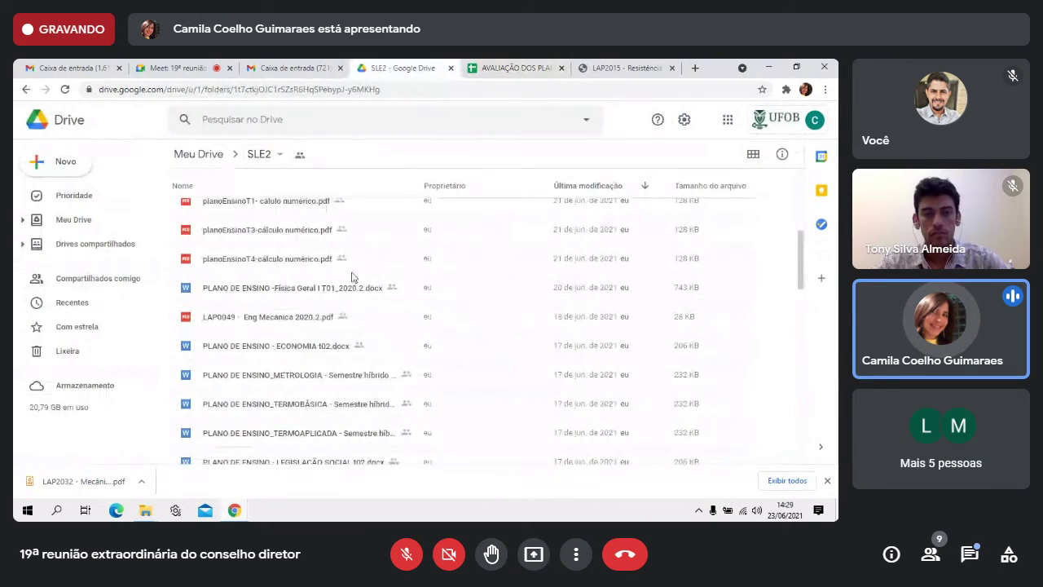
pyautogui.click(494, 68)
# Step: Switch to the Google Meet call, mute the microphone while another participant speaks, and unmute it to reply
pyautogui.click(197, 65)
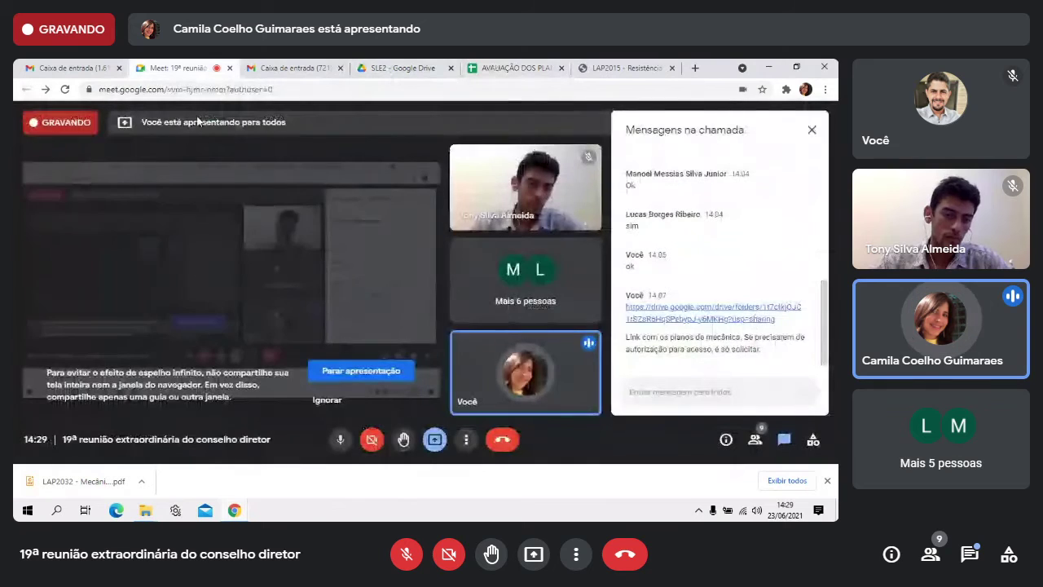
pyautogui.click(340, 440)
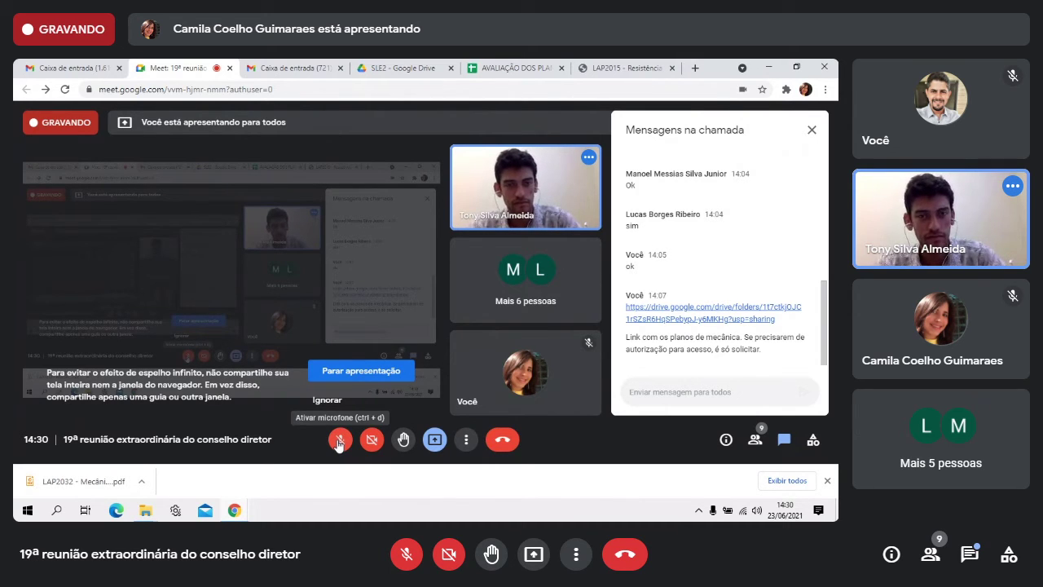
pyautogui.click(341, 440)
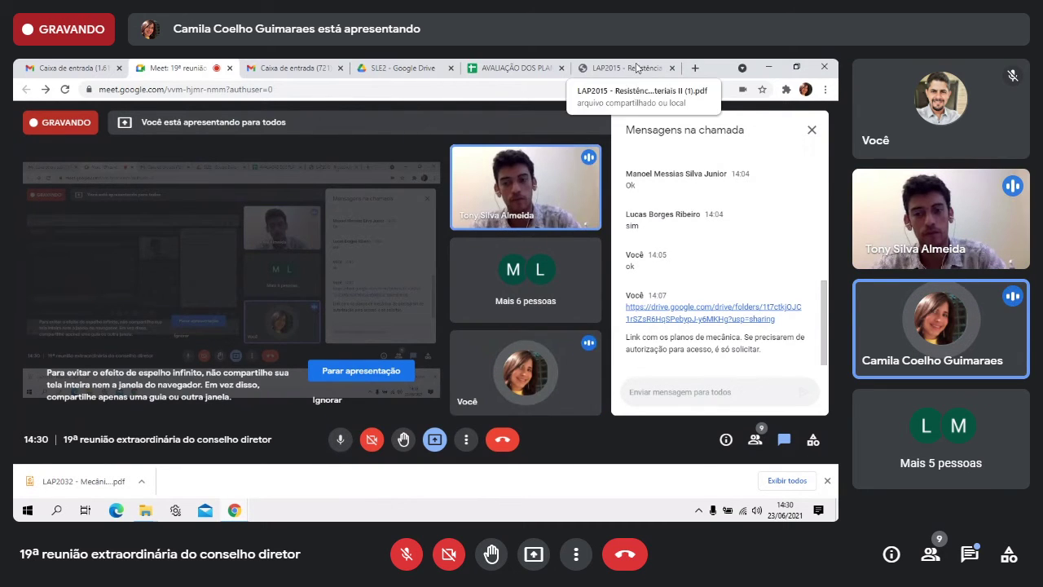
# Step: Return to the evaluation spreadsheet and check the Bibliografia result of Física Geral II in cell O8 against its row and heading
pyautogui.click(509, 67)
pyautogui.scroll(10, 204, 297)
pyautogui.scroll(2, 204, 297)
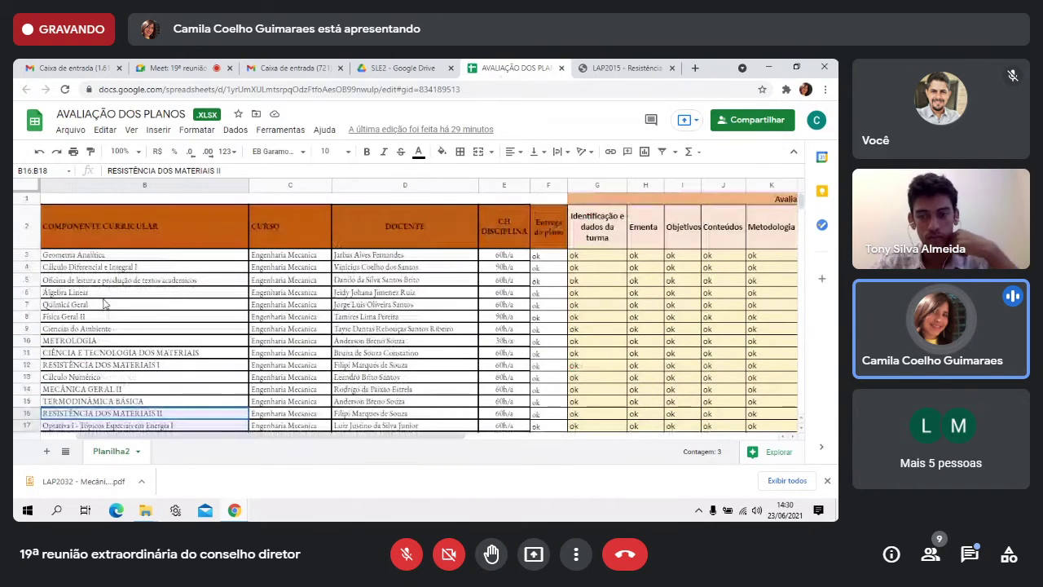
pyautogui.click(643, 304)
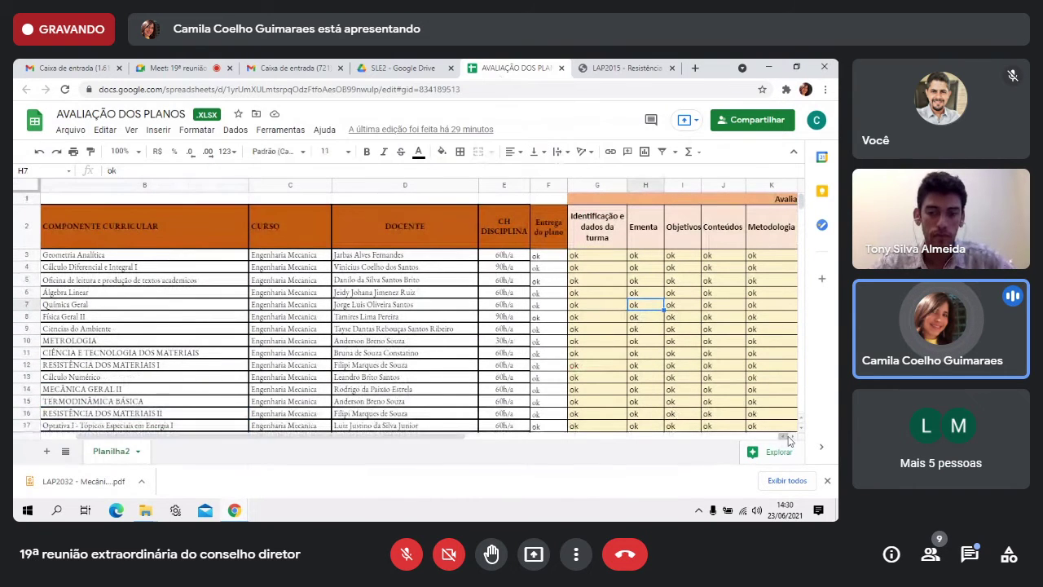
pyautogui.hscroll(5, 619, 342)
pyautogui.click(491, 319)
pyautogui.moveTo(526, 436); pyautogui.dragTo(422, 433)
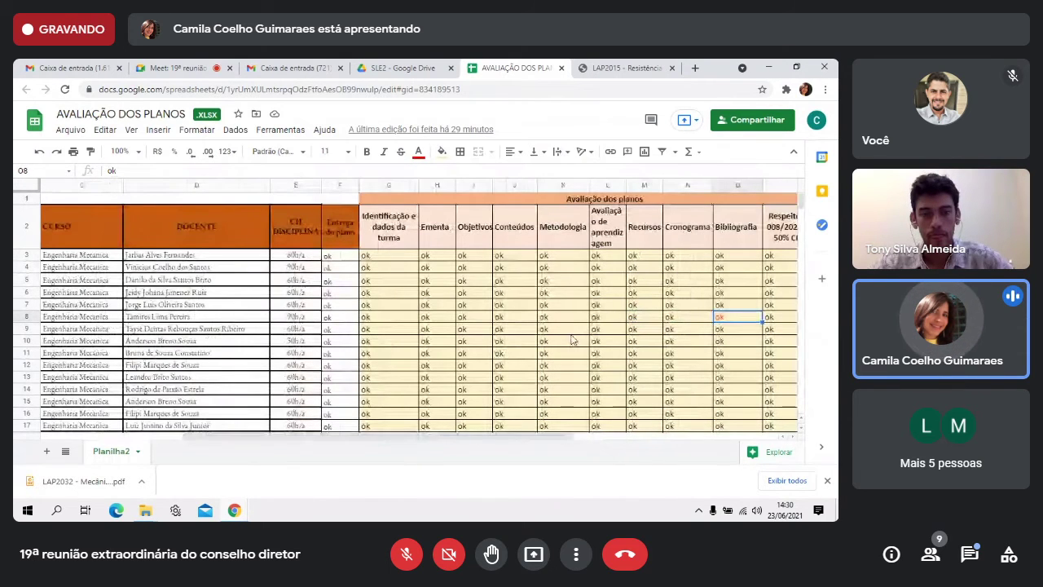
pyautogui.click(699, 319)
pyautogui.click(720, 320)
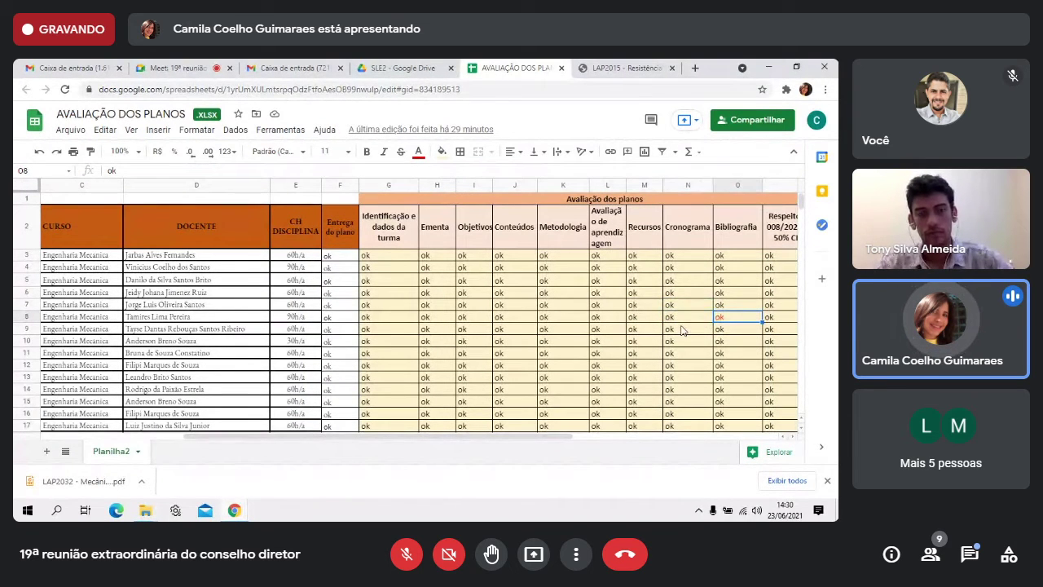
# Step: Review the curricular components down to Higiene e Segurança do Trabalho together with their results under each evaluation criterion
pyautogui.scroll(-3, 660, 347)
pyautogui.scroll(-2, 660, 342)
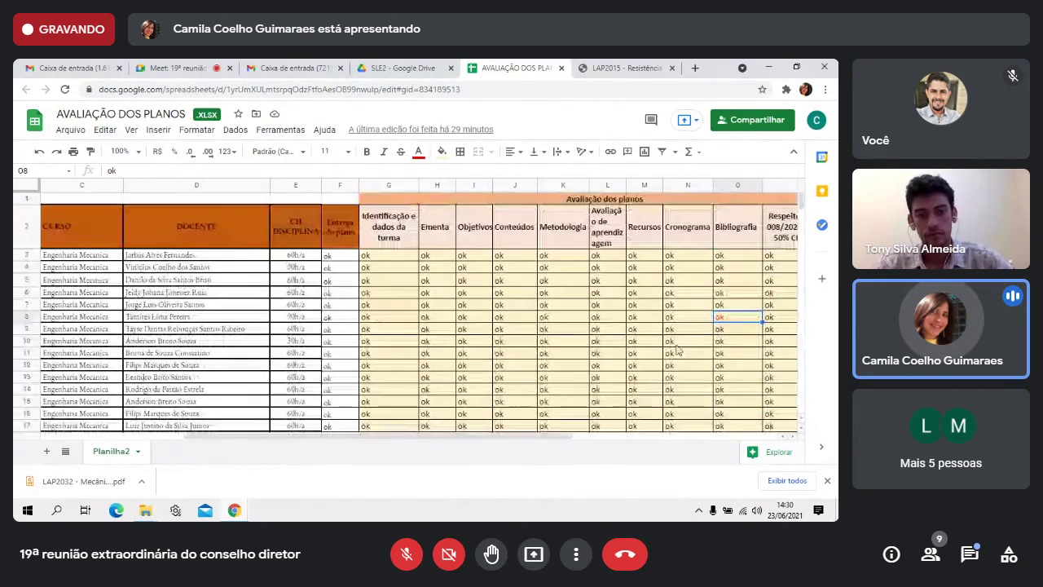
pyautogui.moveTo(433, 437); pyautogui.dragTo(288, 438)
pyautogui.scroll(-3, 130, 342)
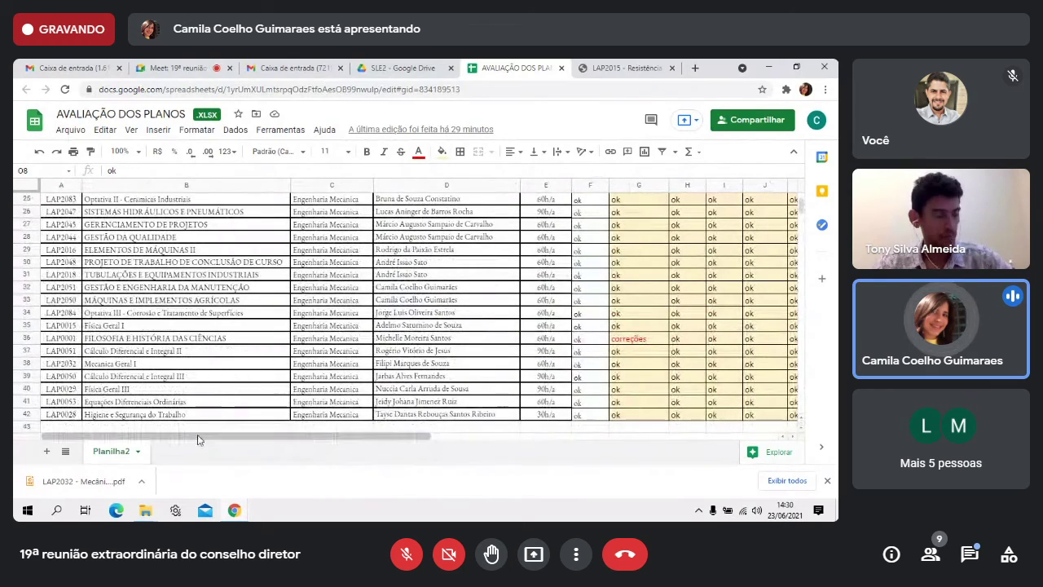
pyautogui.moveTo(244, 437); pyautogui.dragTo(440, 454)
pyautogui.scroll(7, 580, 387)
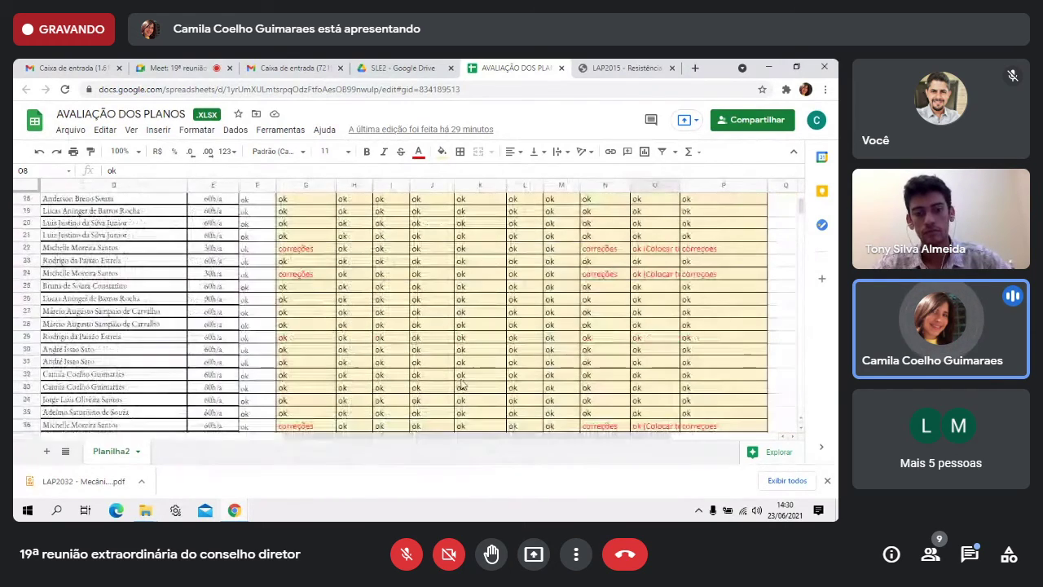
pyautogui.scroll(1, 580, 387)
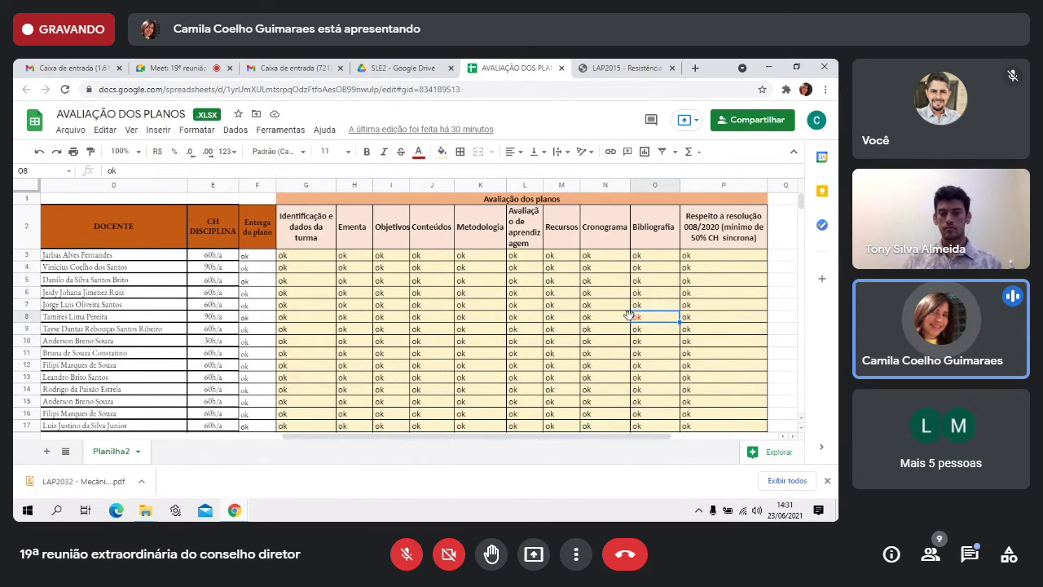
pyautogui.scroll(-1, 627, 314)
pyautogui.scroll(1, 603, 312)
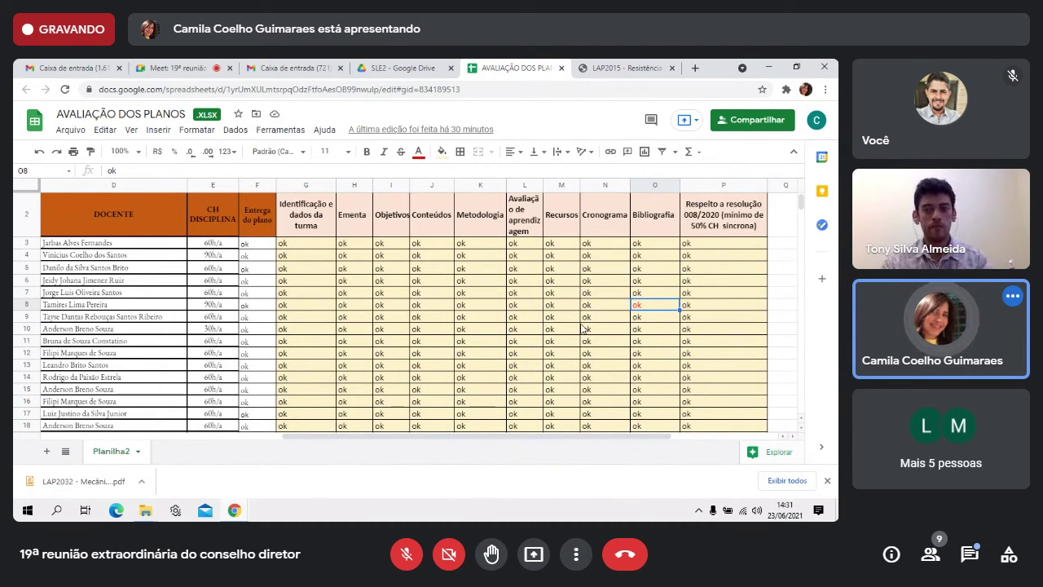
# Step: Examine the "correções" entries in rows 22 and 24 under Identificação e dados da turma and Cronograma
pyautogui.scroll(-3, 450, 336)
pyautogui.click(594, 374)
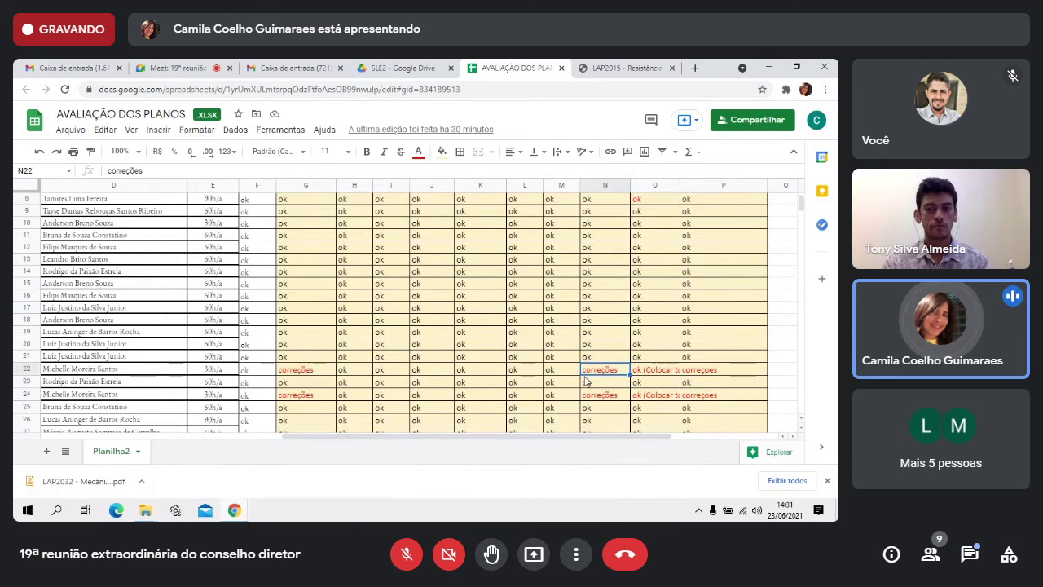
pyautogui.click(307, 375)
pyautogui.click(591, 400)
pyautogui.click(310, 401)
pyautogui.click(310, 373)
pyautogui.click(567, 372)
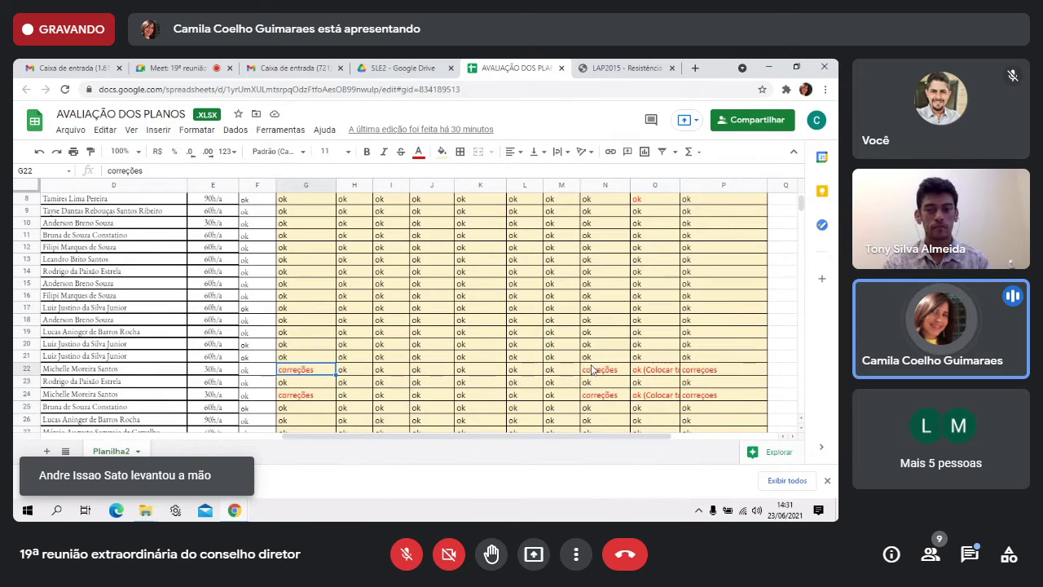
pyautogui.click(598, 398)
pyautogui.moveTo(472, 437); pyautogui.dragTo(409, 438)
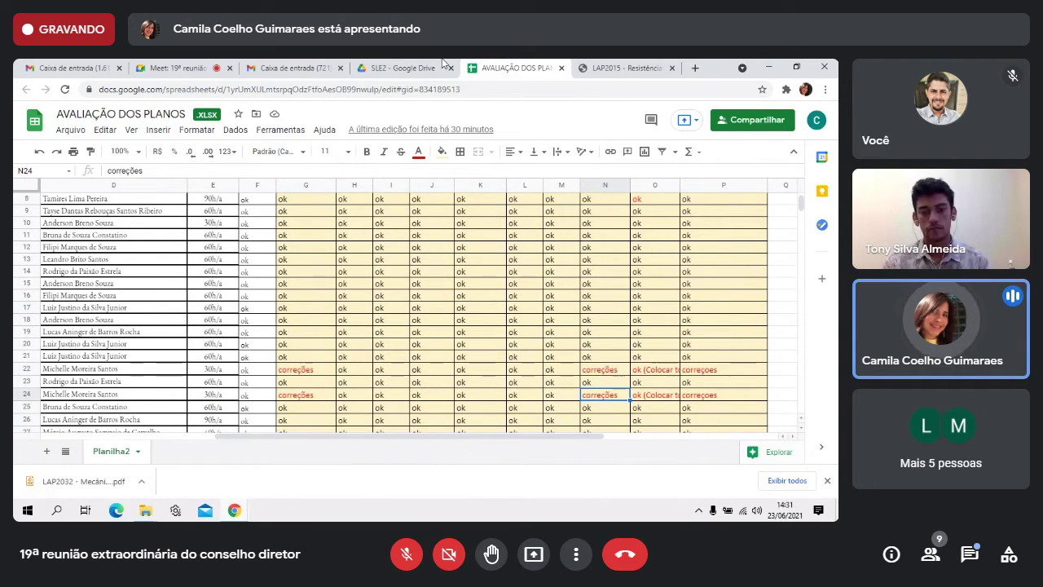
# Step: Switch to the SLE2 folder on Google Drive with the submitted teaching plans
pyautogui.click(400, 68)
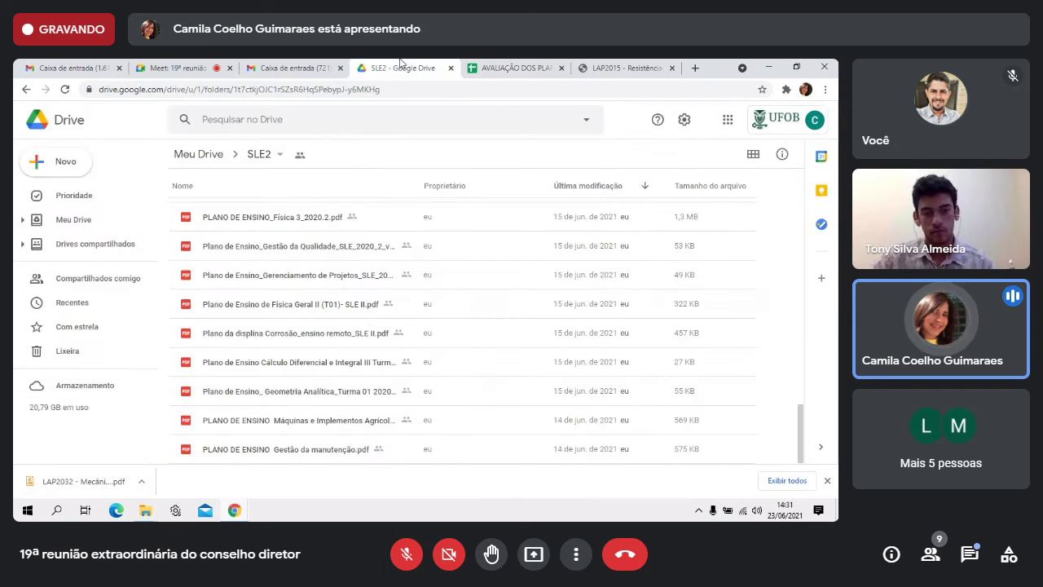